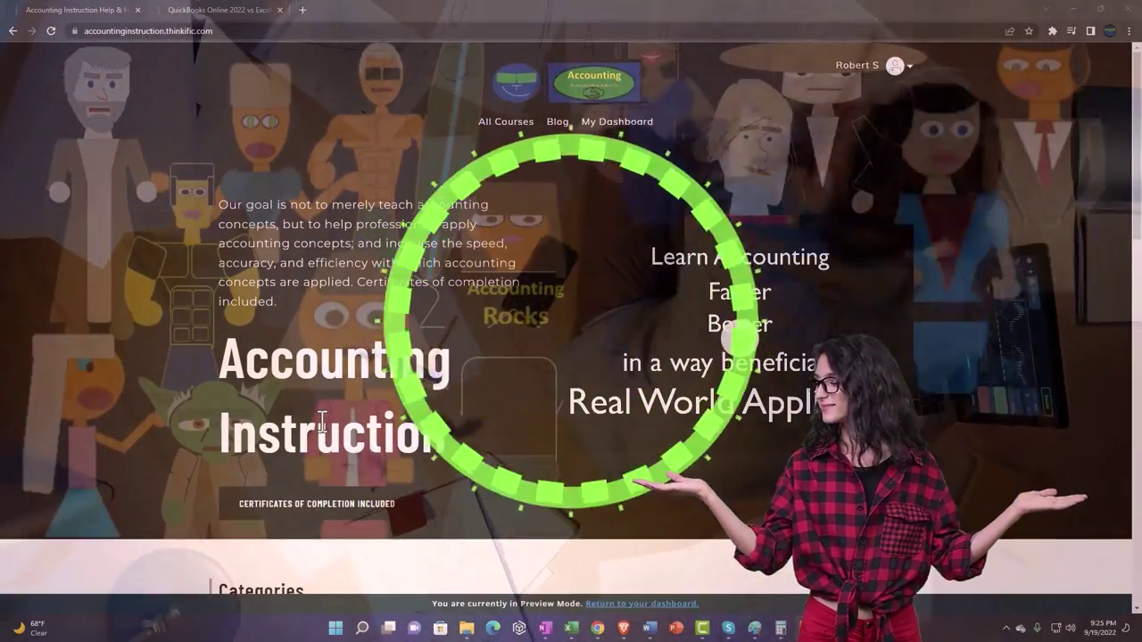
Step: Browse the course categories on the Accounting Instruction website and look through the QuickBooks Online 2022 course's lesson sections
{"action": "scroll", "coordinate": [156, 483], "scroll_direction": "down", "scroll_amount": 2}
{"action": "scroll", "coordinate": [157, 486], "scroll_direction": "down", "scroll_amount": 4}
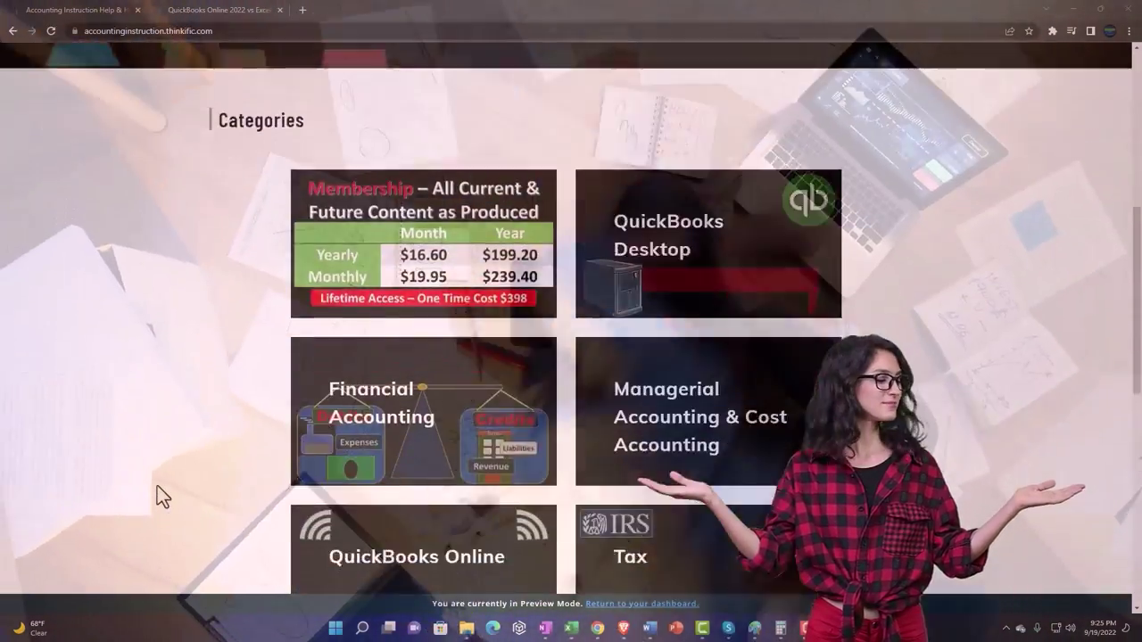
{"action": "scroll", "coordinate": [157, 486], "scroll_direction": "down", "scroll_amount": 5}
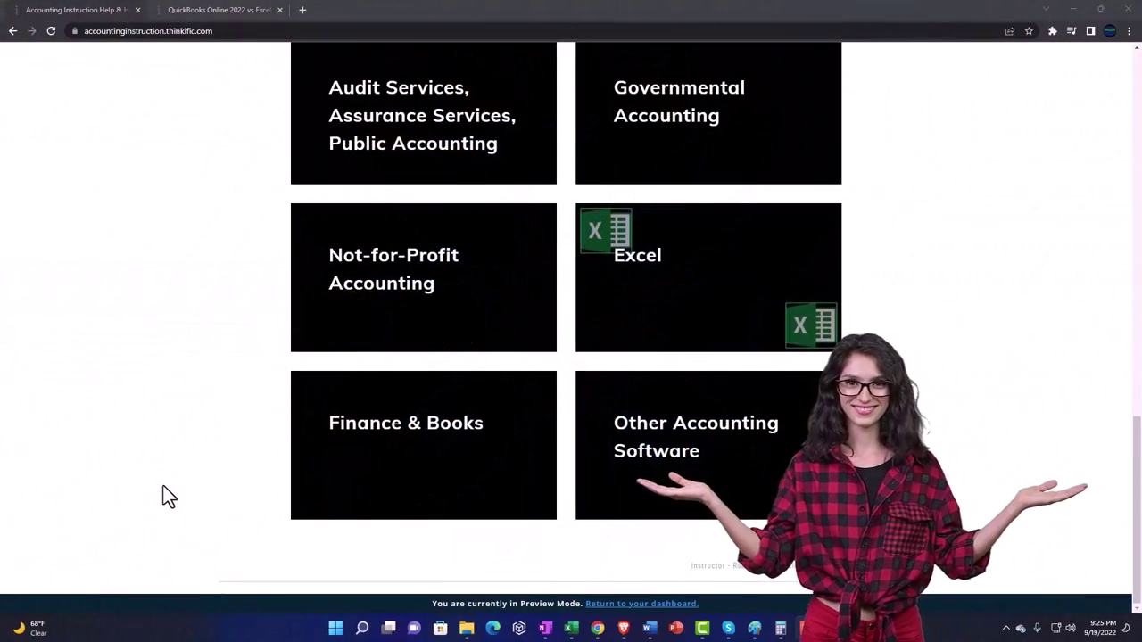
{"action": "left_click", "coordinate": [203, 11]}
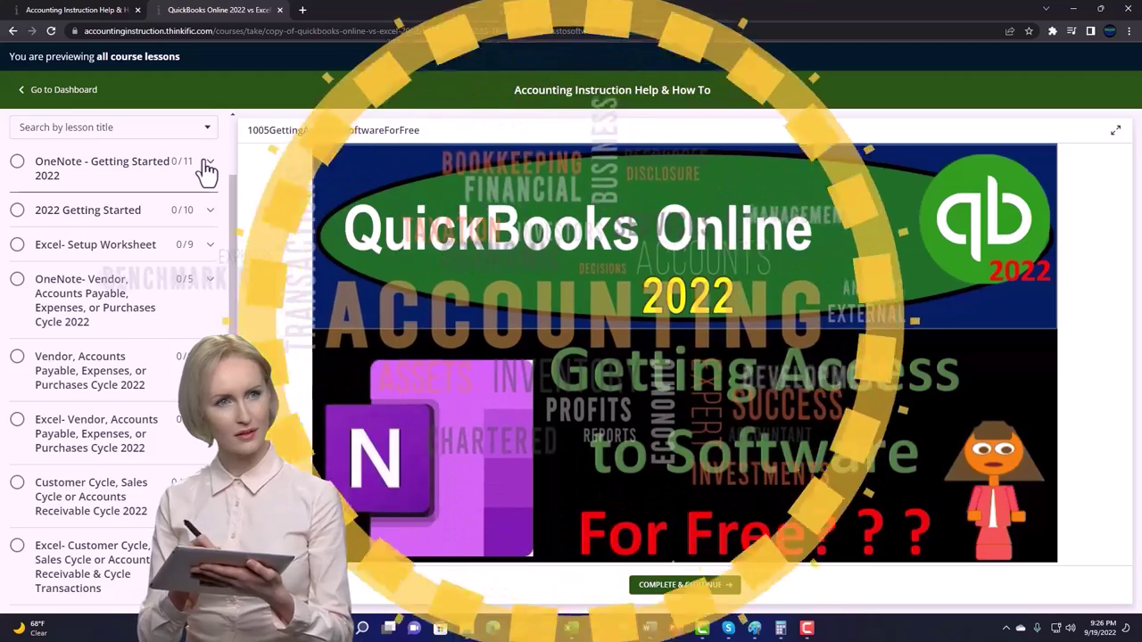
{"action": "left_click", "coordinate": [206, 169]}
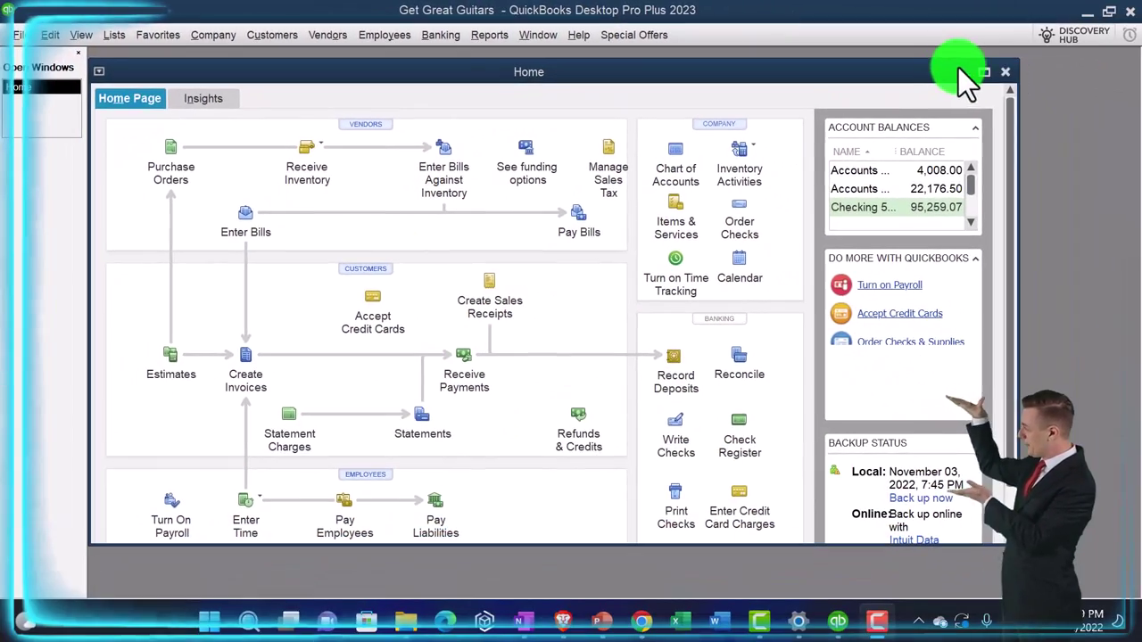
Step: Maximize the Home page and check the display settings for the icon bar and open window list
{"action": "left_click", "coordinate": [984, 71]}
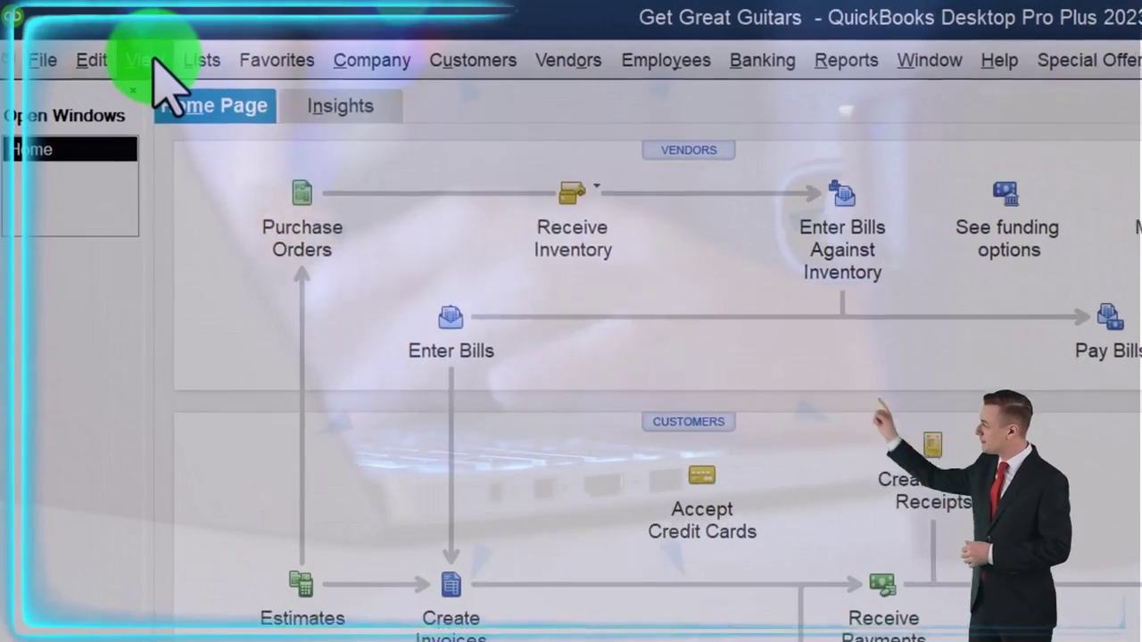
{"action": "left_click", "coordinate": [85, 35]}
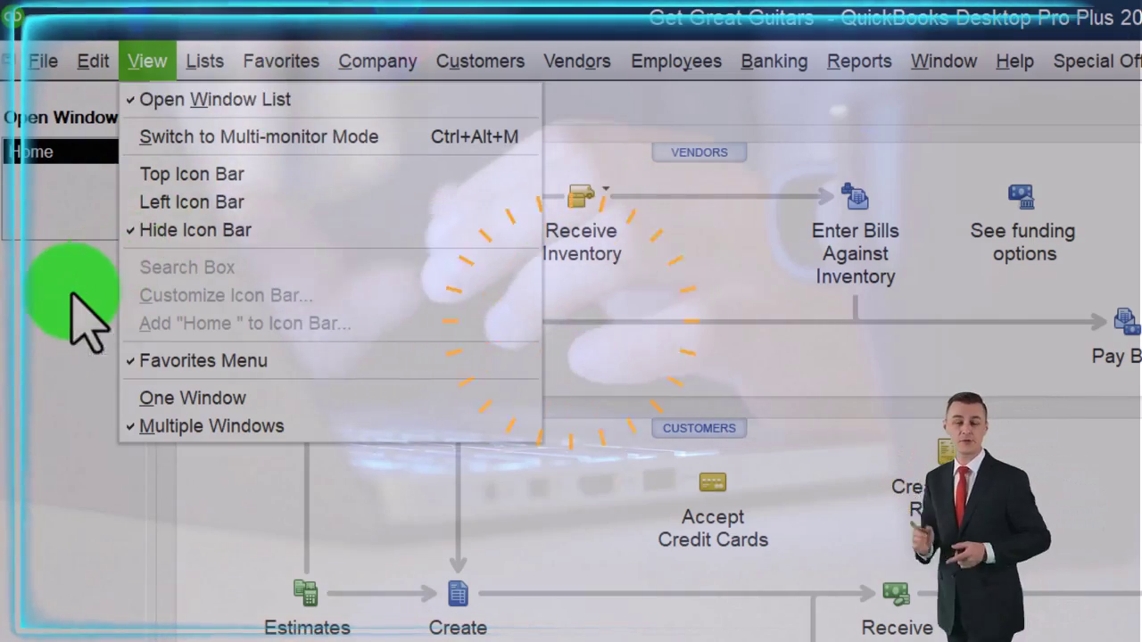
{"action": "left_click", "coordinate": [73, 323]}
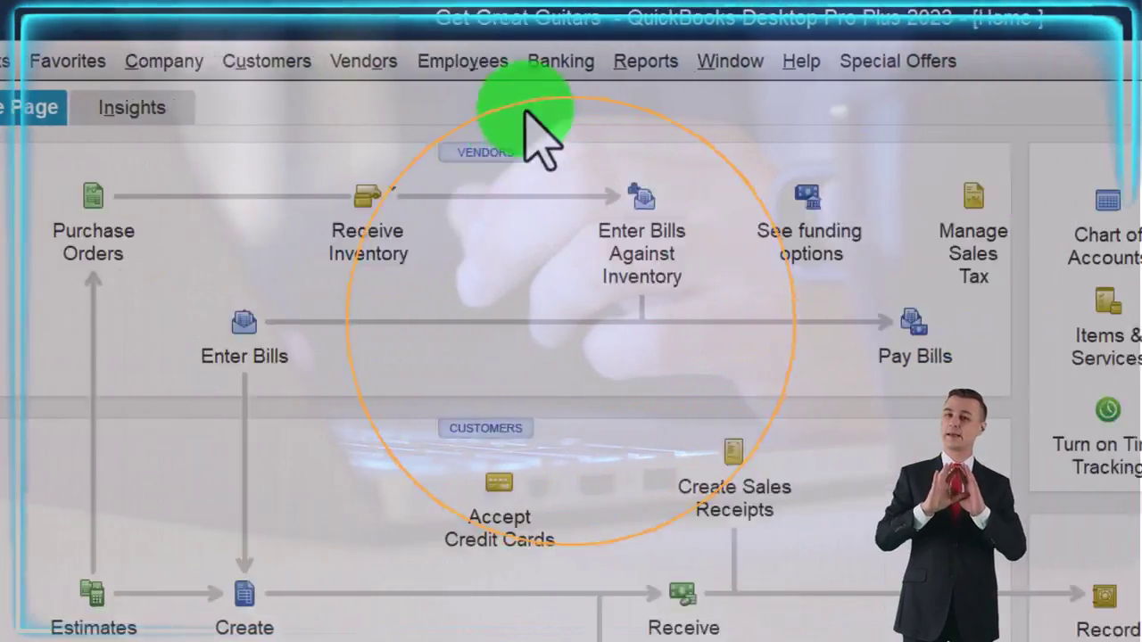
Step: Open the Profit & Loss Standard report for 01/01/2023 to 02/28/2023
{"action": "left_click", "coordinate": [859, 61]}
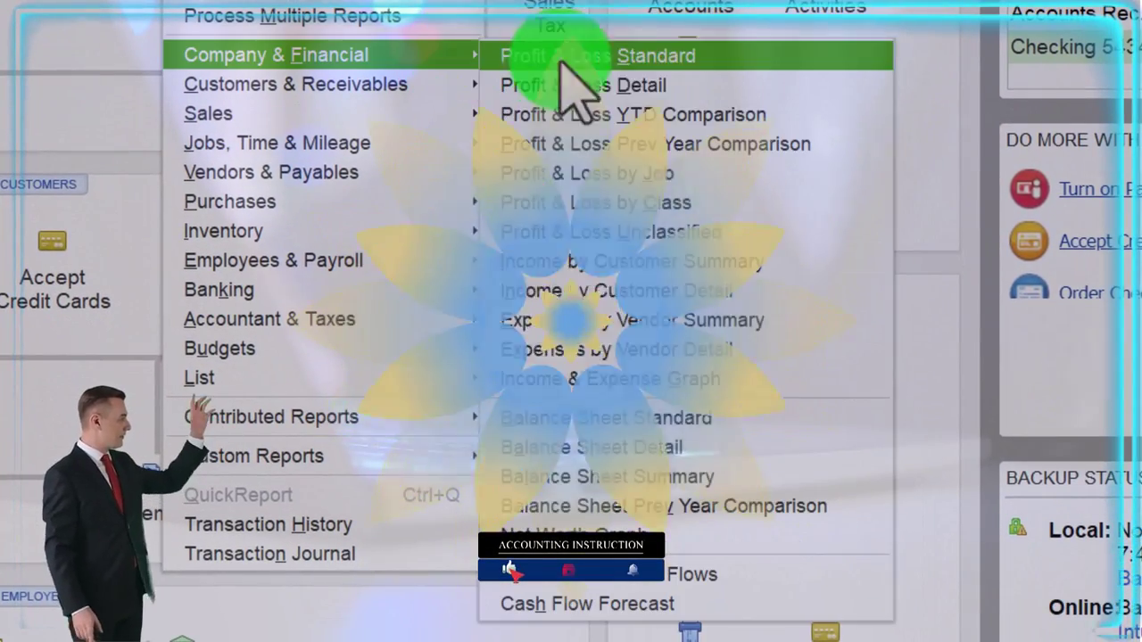
{"action": "left_click", "coordinate": [727, 57]}
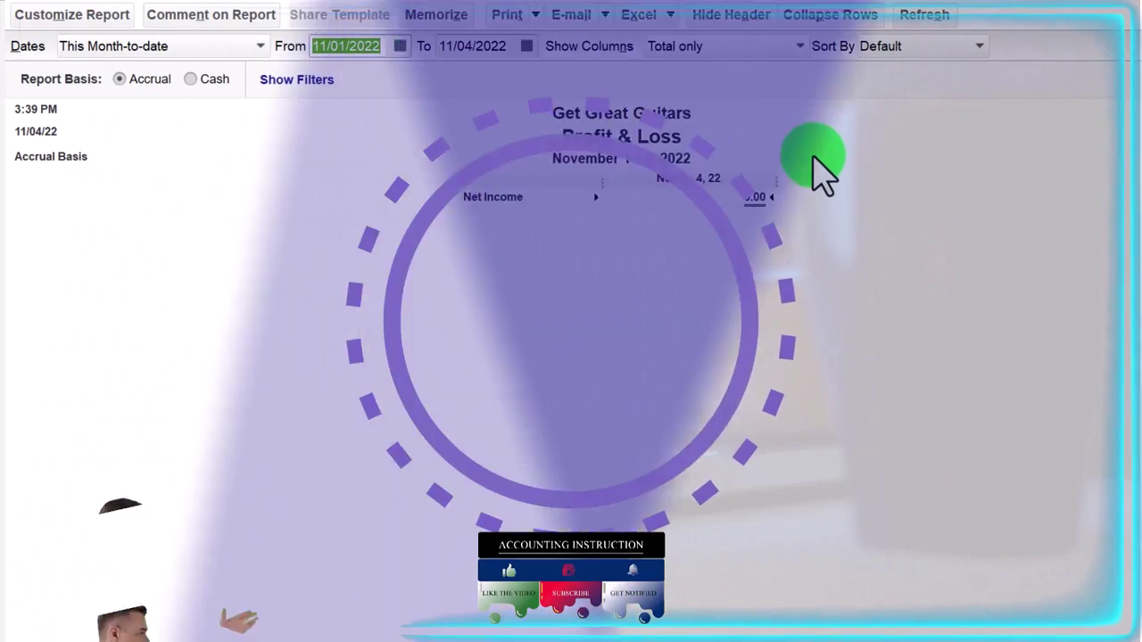
{"action": "type", "text": "01/01/2023"}
{"action": "key", "text": "Tab"}
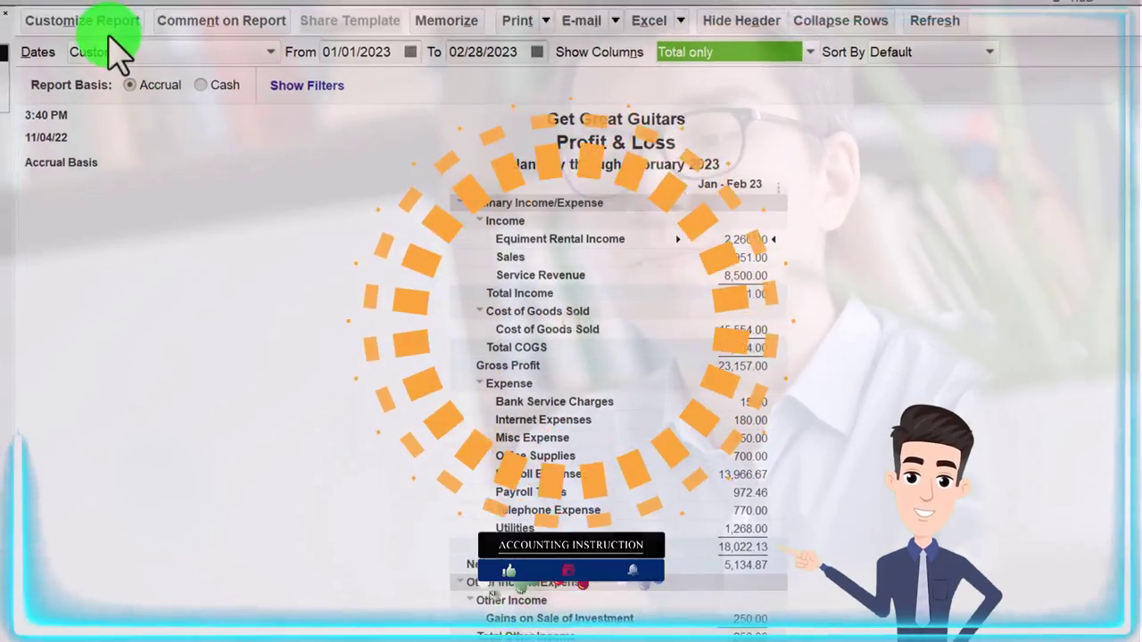
Step: Customize the Profit & Loss report's fonts, setting the column labels to size 14 and applying the change to all related text
{"action": "left_click", "coordinate": [85, 15]}
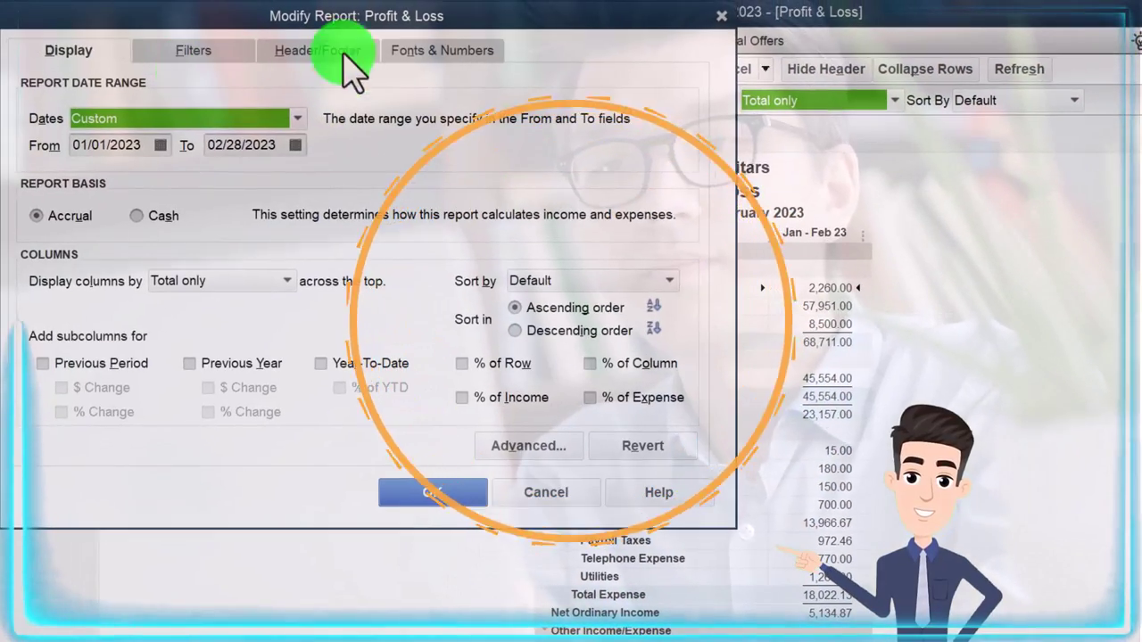
{"action": "left_click", "coordinate": [413, 54]}
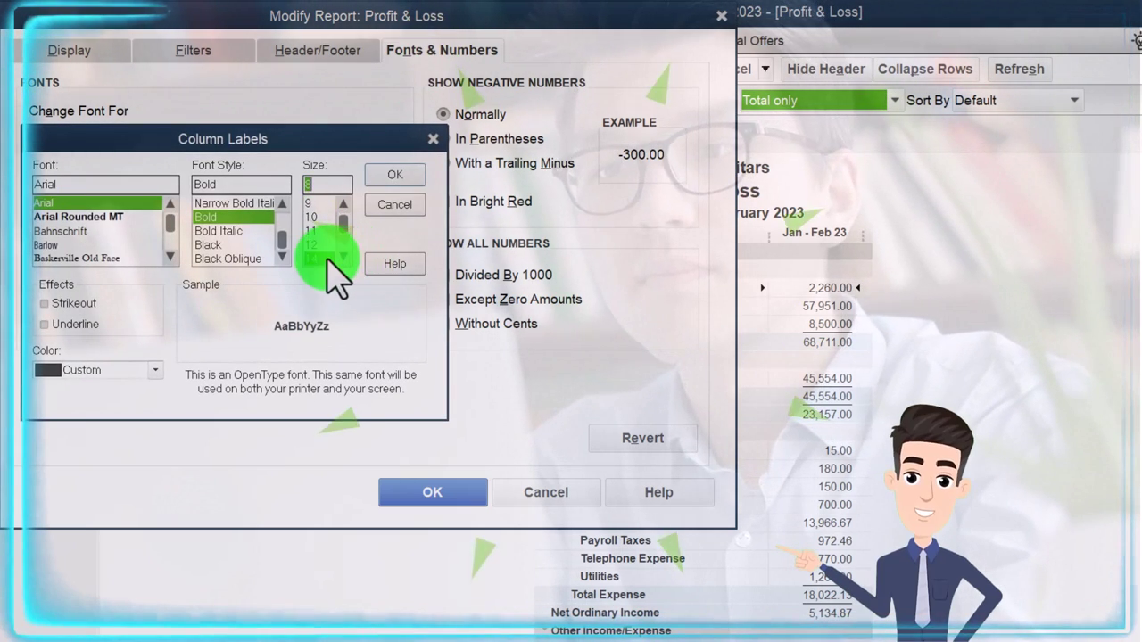
{"action": "left_click", "coordinate": [327, 258]}
{"action": "left_click", "coordinate": [396, 174]}
{"action": "left_click", "coordinate": [586, 223]}
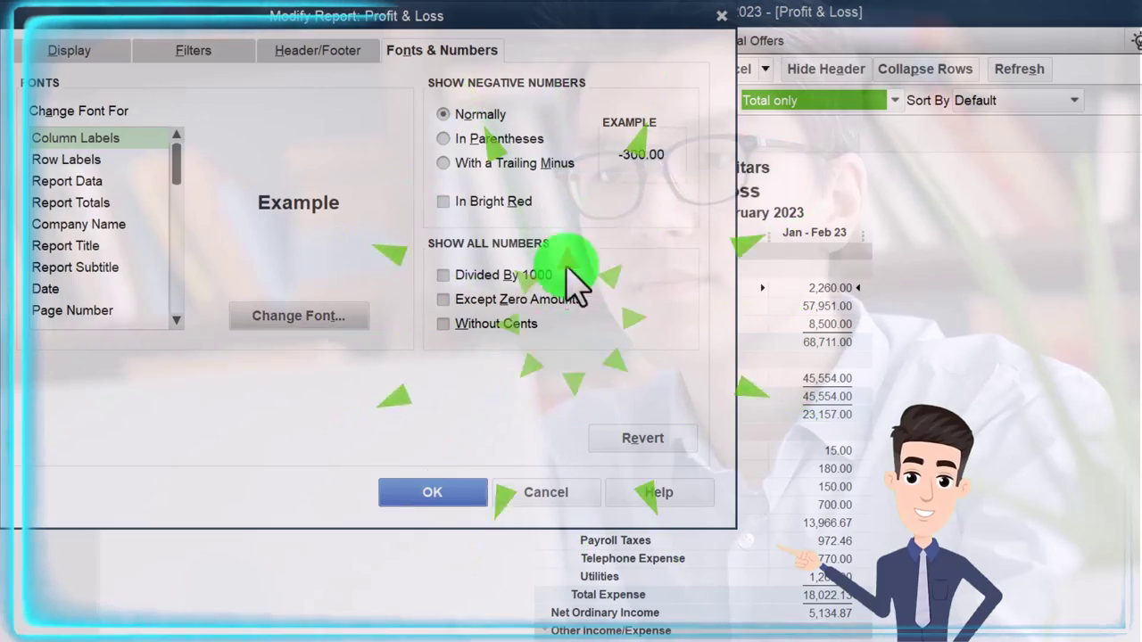
{"action": "left_click", "coordinate": [446, 492]}
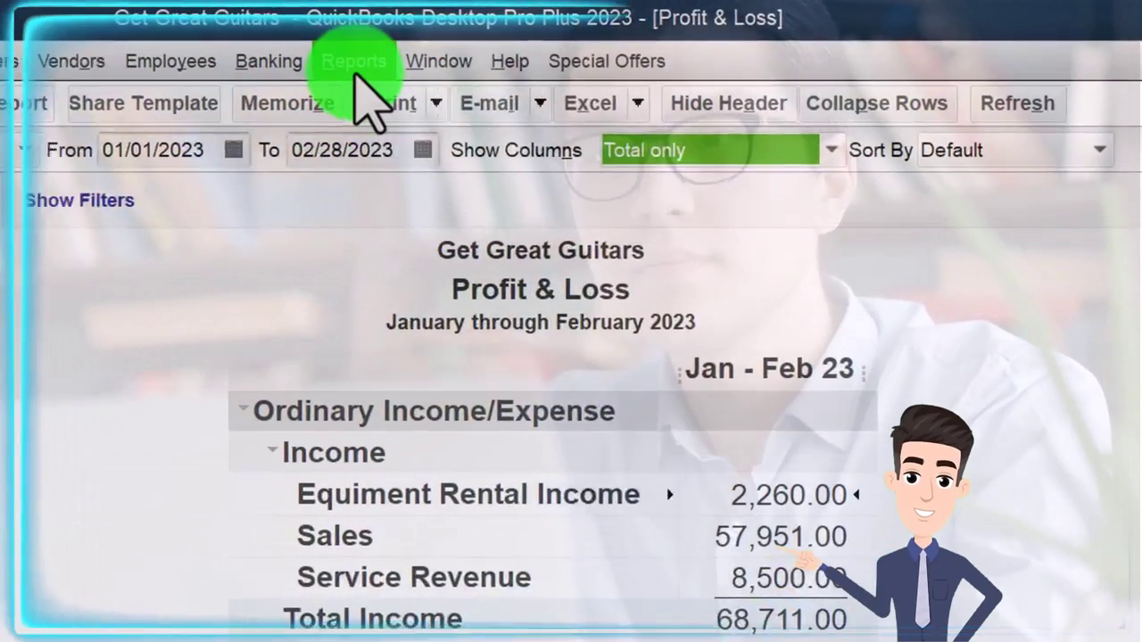
Step: Open the Balance Sheet Standard report and set its custom date range to 01/01/2023 through 02/28/2023
{"action": "left_click", "coordinate": [355, 66]}
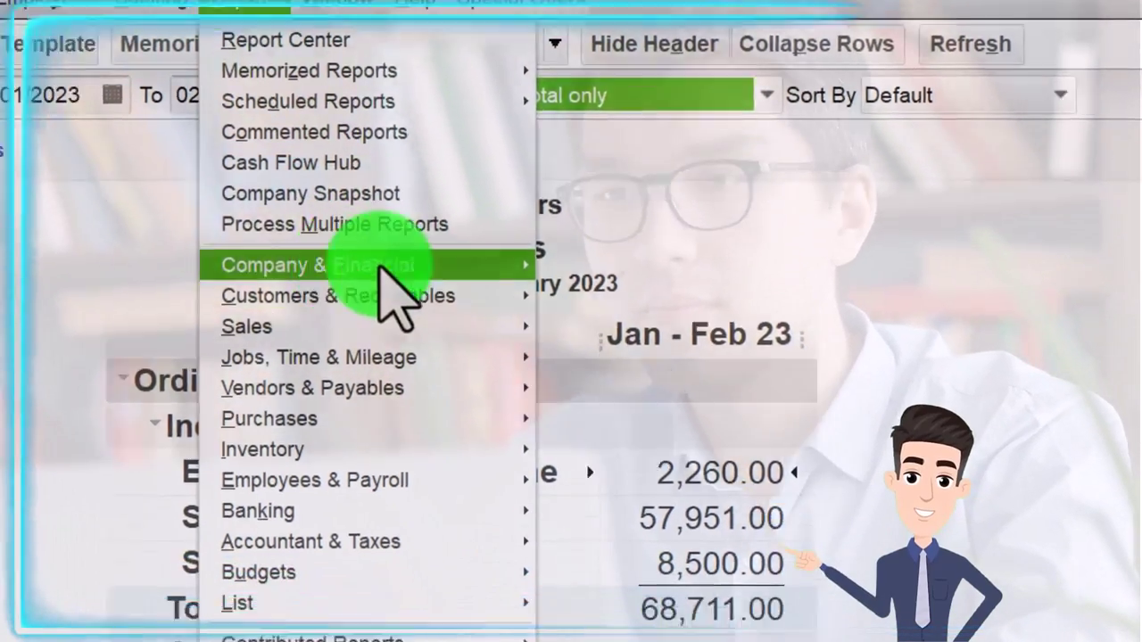
{"action": "mouse_move", "coordinate": [437, 334]}
{"action": "left_click", "coordinate": [530, 497]}
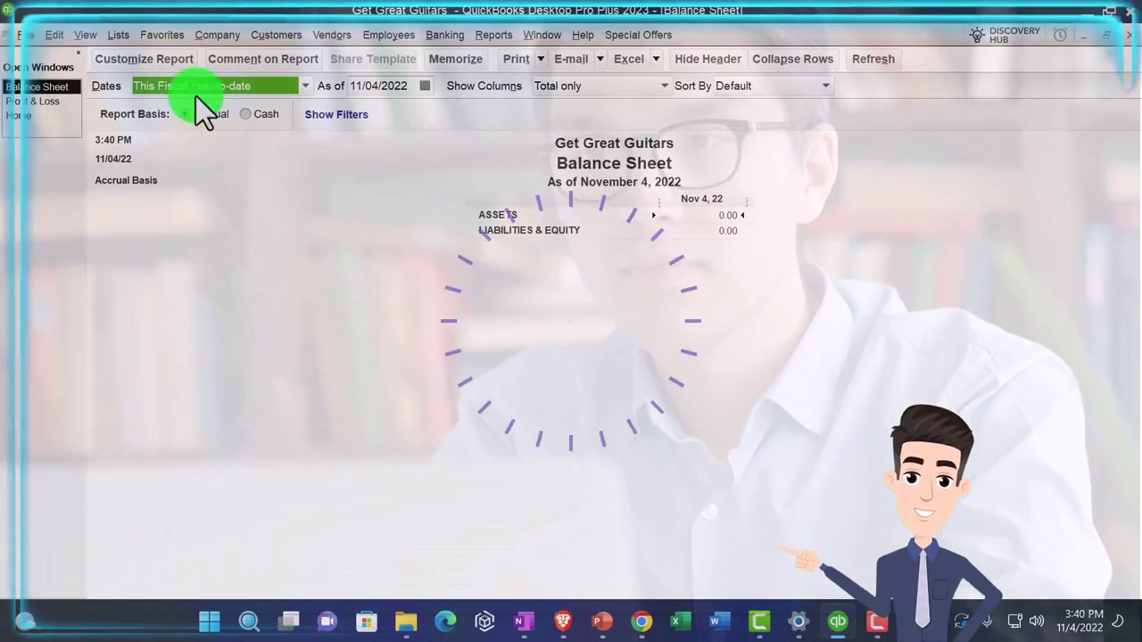
{"action": "left_click", "coordinate": [162, 59]}
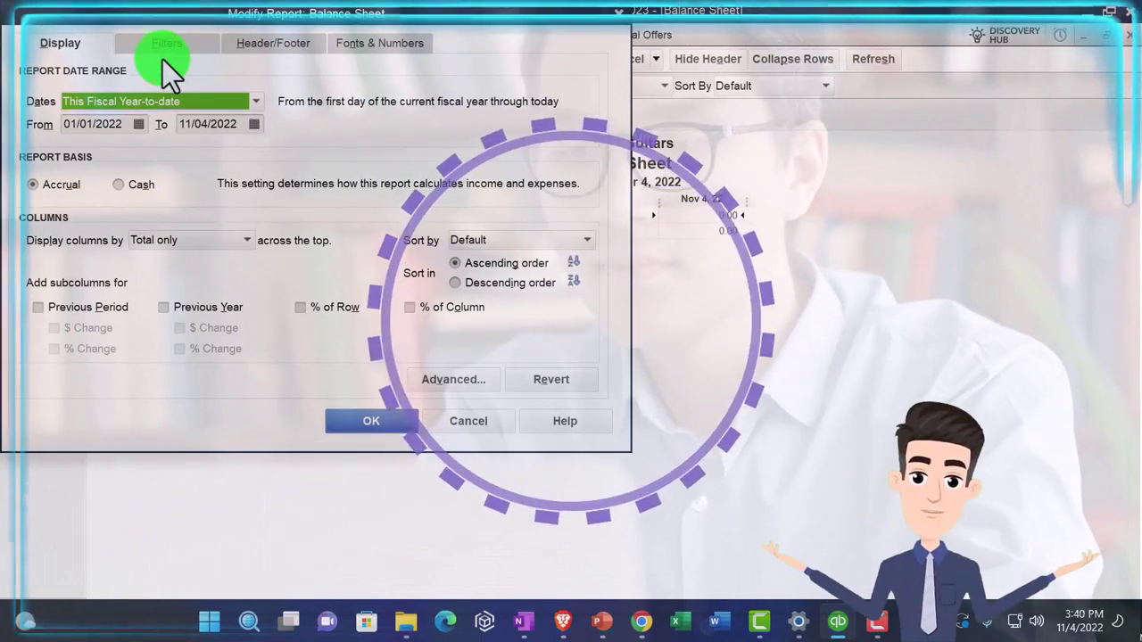
{"action": "type", "text": "01/01/2023"}
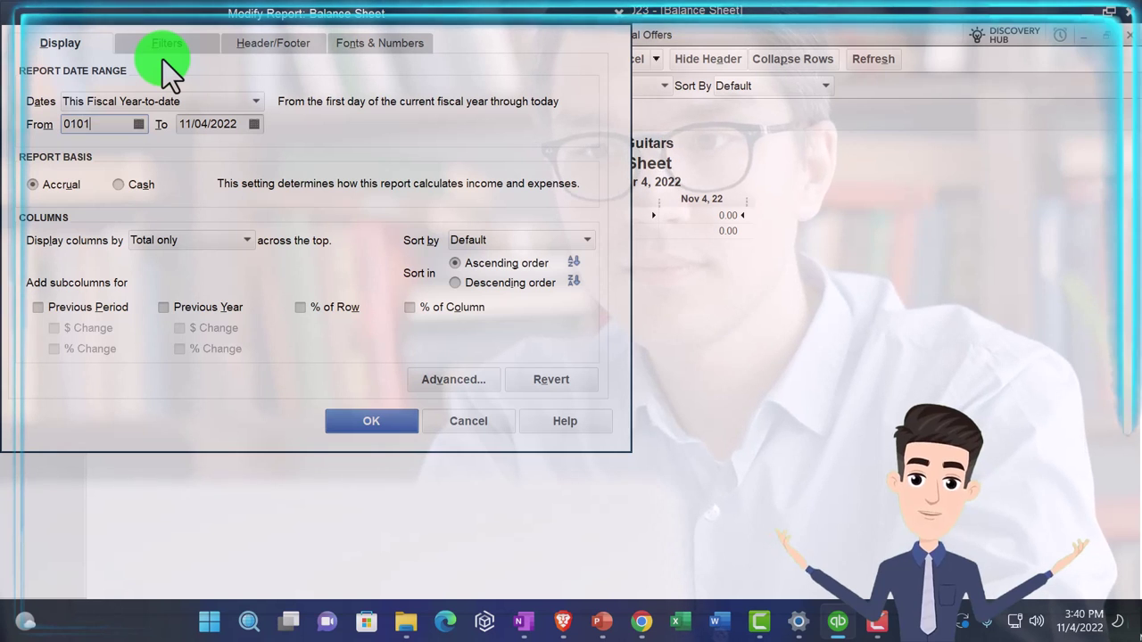
{"action": "key", "text": "Tab"}
{"action": "type", "text": "02/28/2023"}
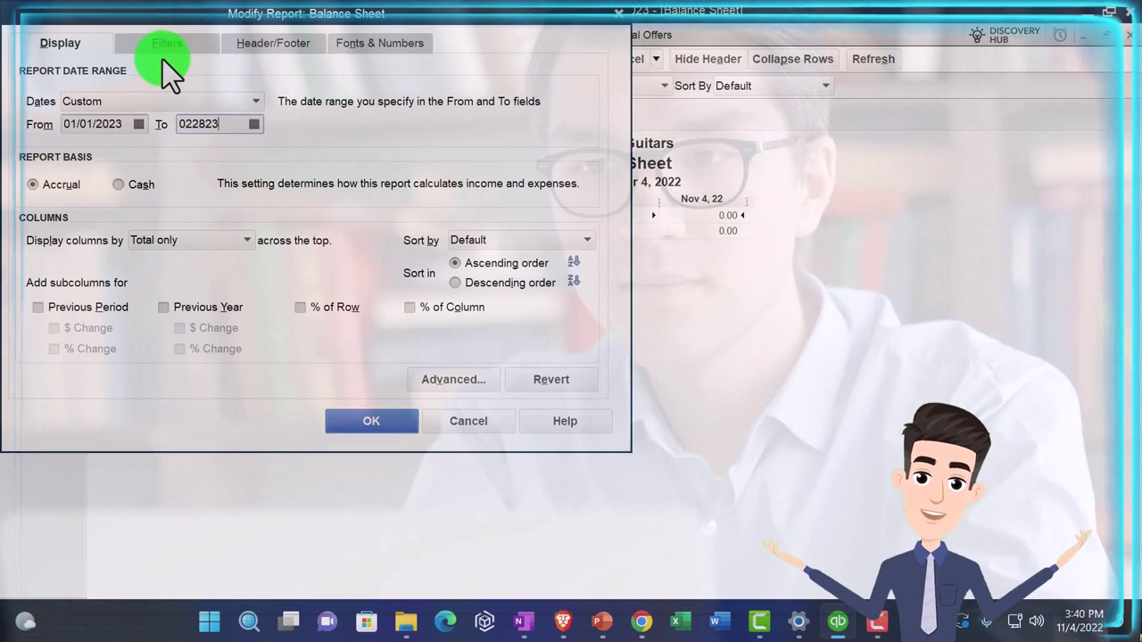
{"action": "key", "text": "Tab"}
Step: Set the Balance Sheet's column label font to size 14, including all related fonts, and apply the report customization
{"action": "left_click", "coordinate": [345, 45]}
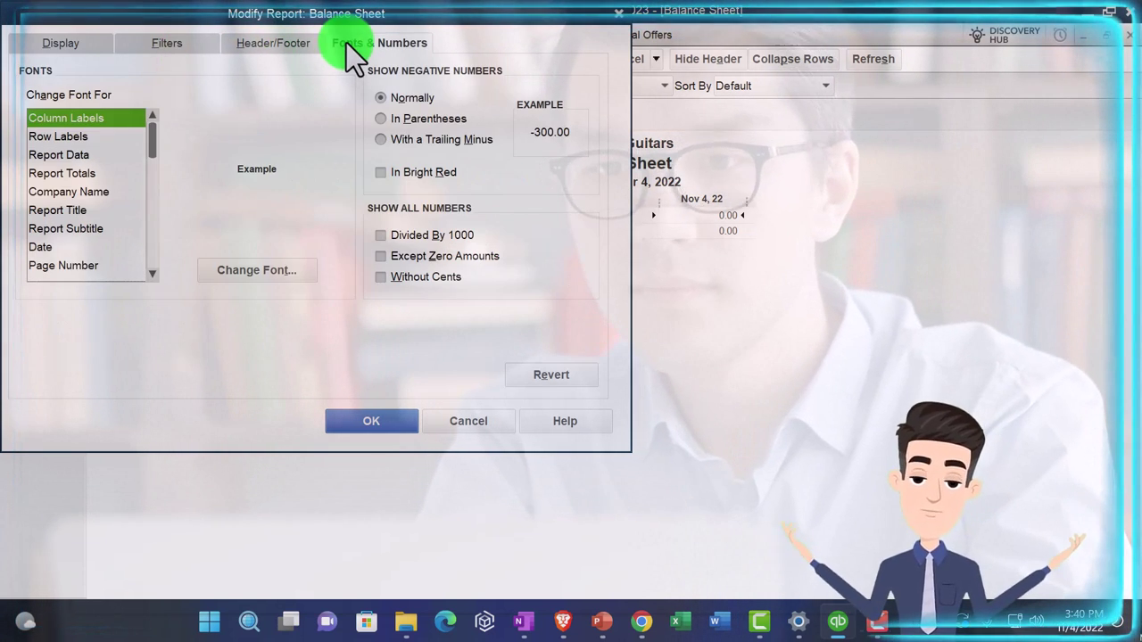
{"action": "left_click", "coordinate": [304, 270]}
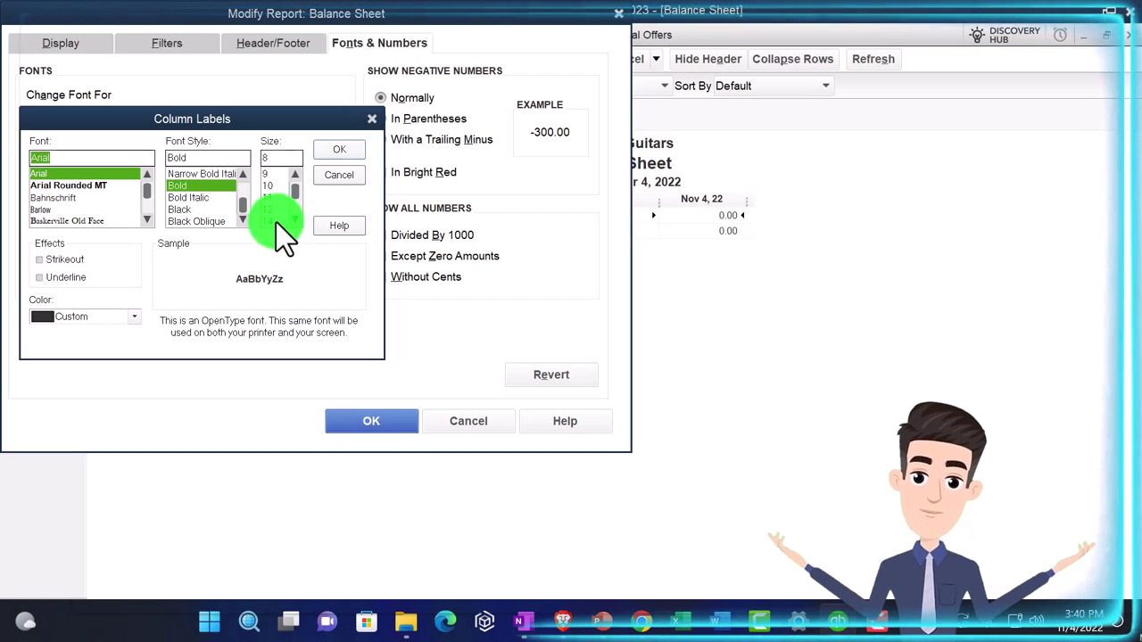
{"action": "left_click", "coordinate": [276, 222]}
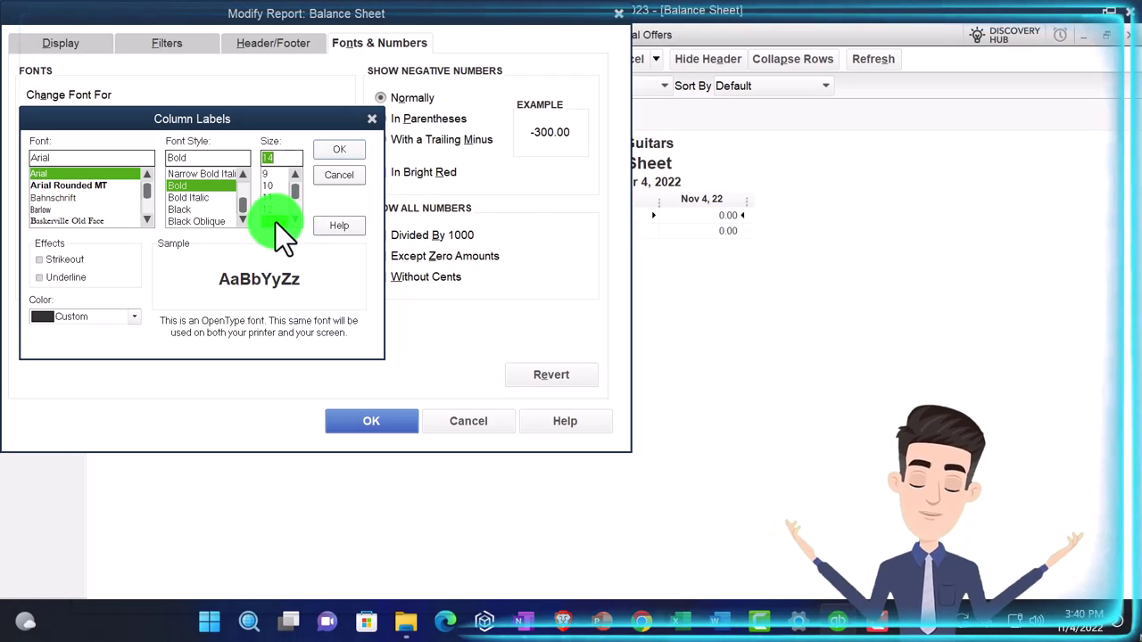
{"action": "left_click", "coordinate": [339, 150]}
{"action": "left_click", "coordinate": [508, 194]}
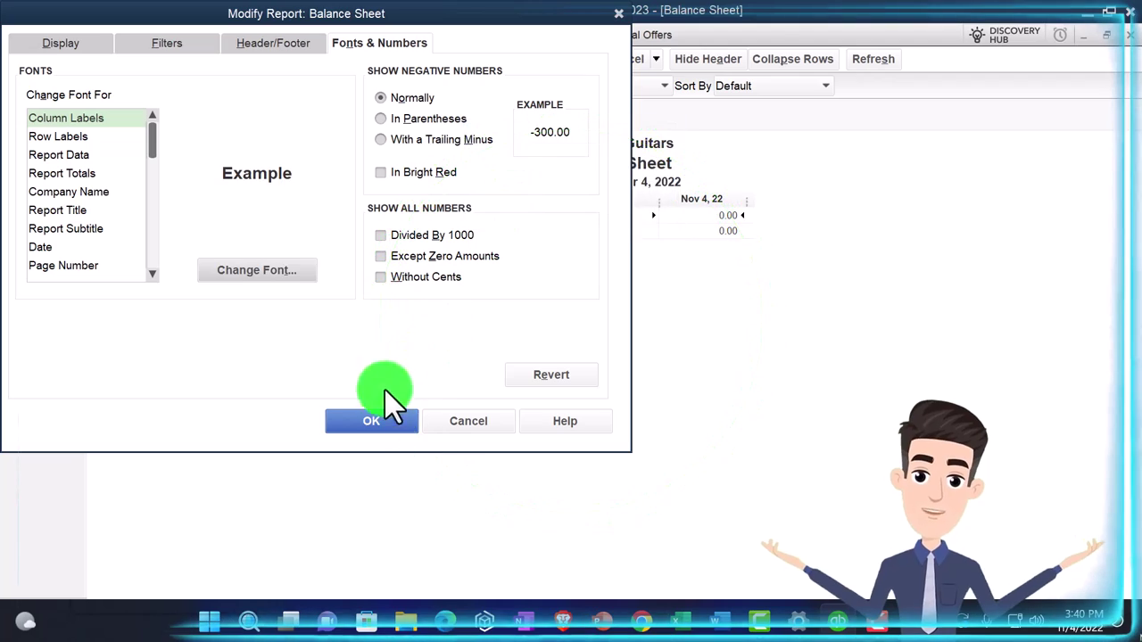
{"action": "left_click", "coordinate": [370, 425]}
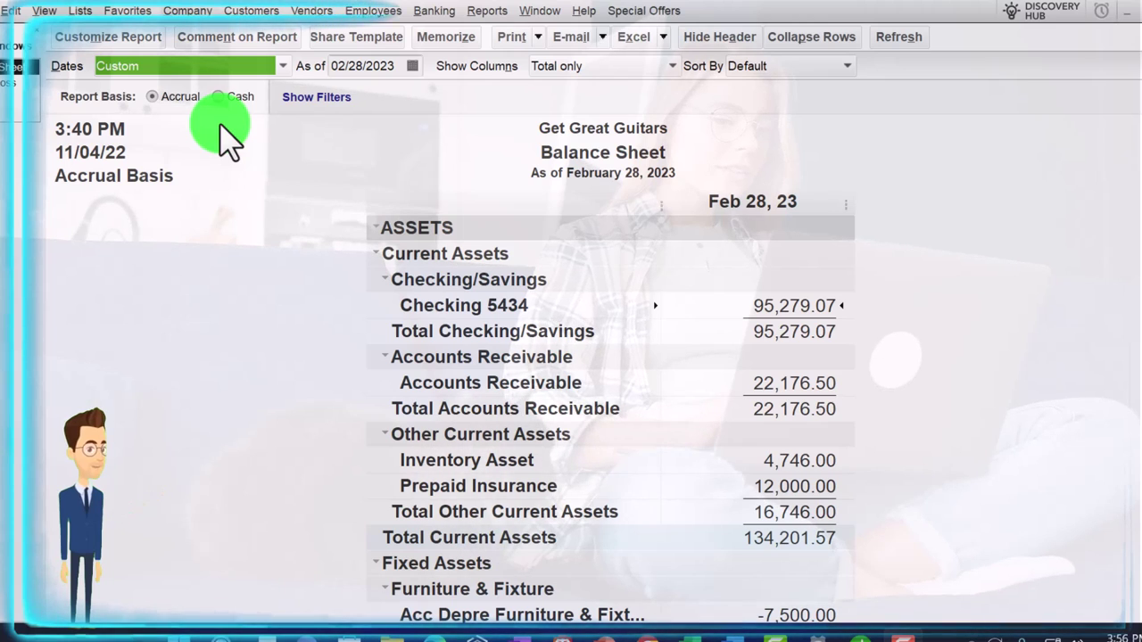
Step: Examine the Balance Sheet's current assets, fixed assets and total assets, down to the start of the liabilities
{"action": "scroll", "coordinate": [284, 218], "scroll_direction": "down", "scroll_amount": 4}
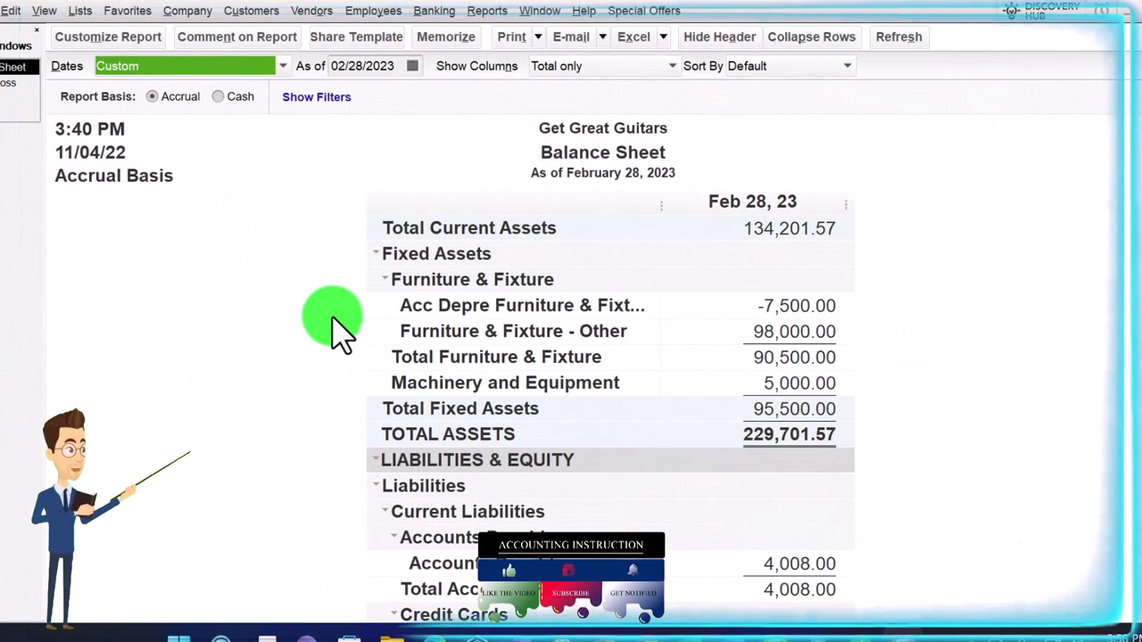
{"action": "scroll", "coordinate": [342, 332], "scroll_direction": "up", "scroll_amount": 4}
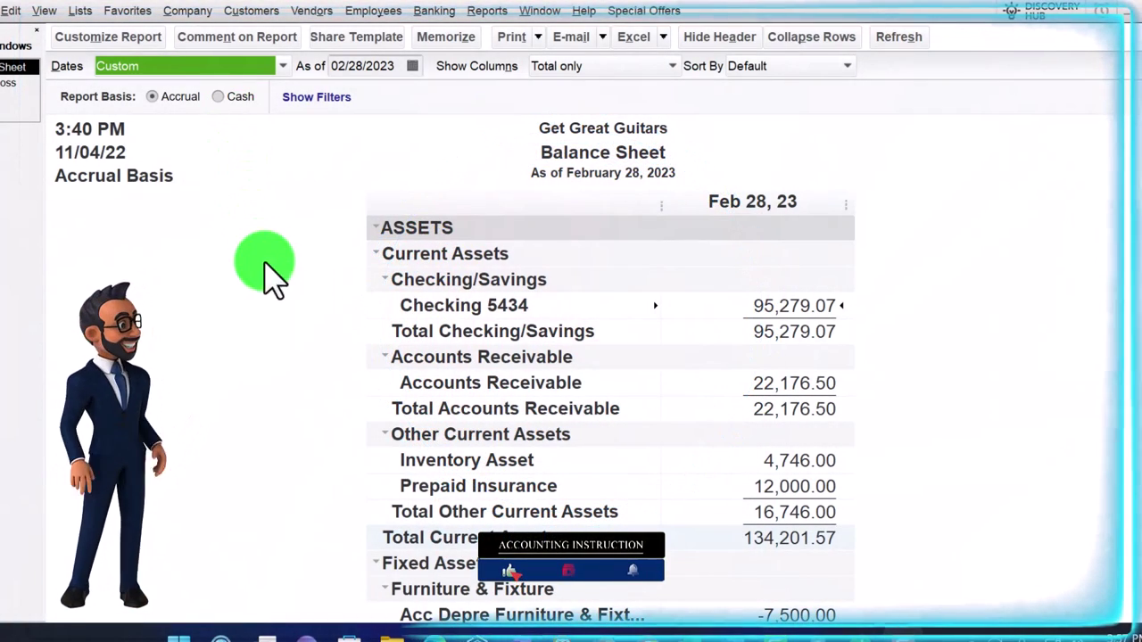
{"action": "scroll", "coordinate": [276, 294], "scroll_direction": "down", "scroll_amount": 1}
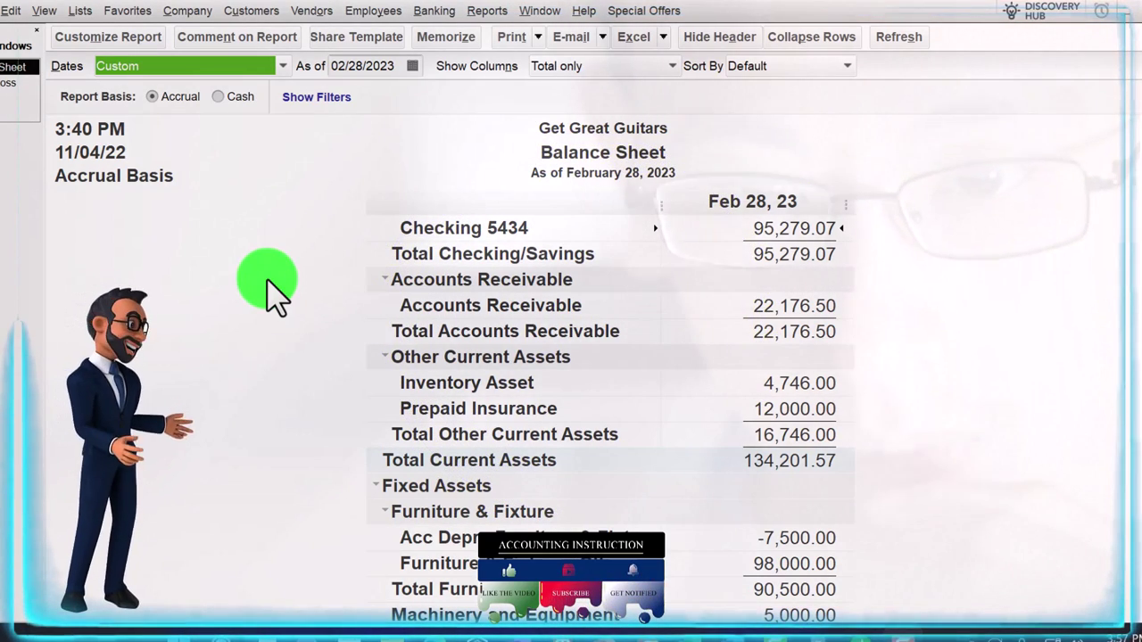
{"action": "scroll", "coordinate": [268, 290], "scroll_direction": "up", "scroll_amount": 1}
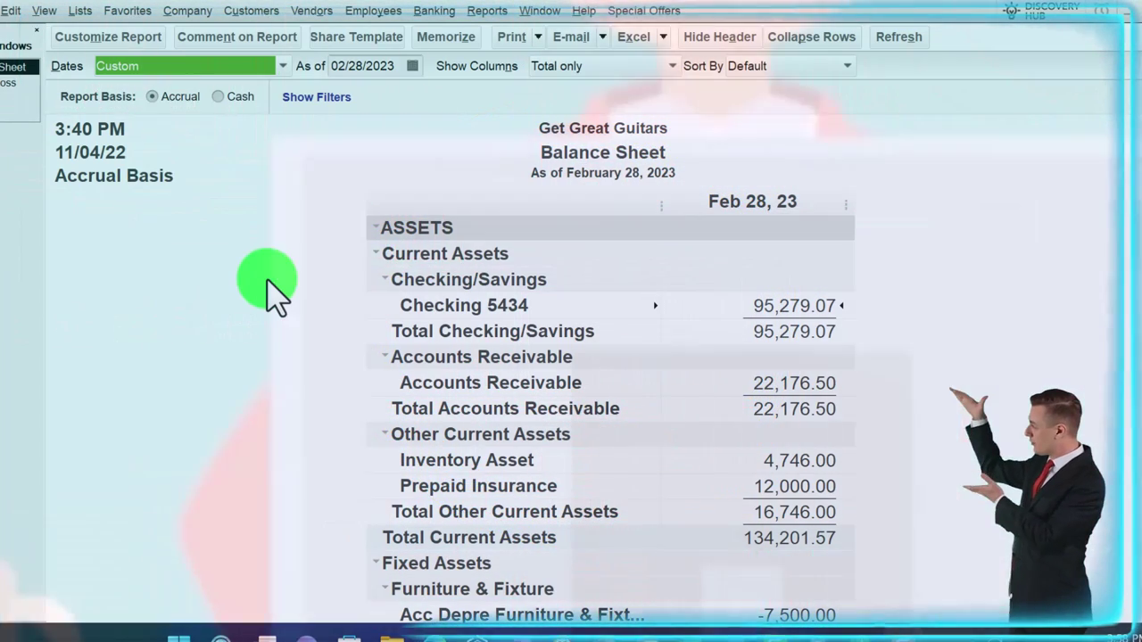
{"action": "scroll", "coordinate": [277, 295], "scroll_direction": "down", "scroll_amount": 1}
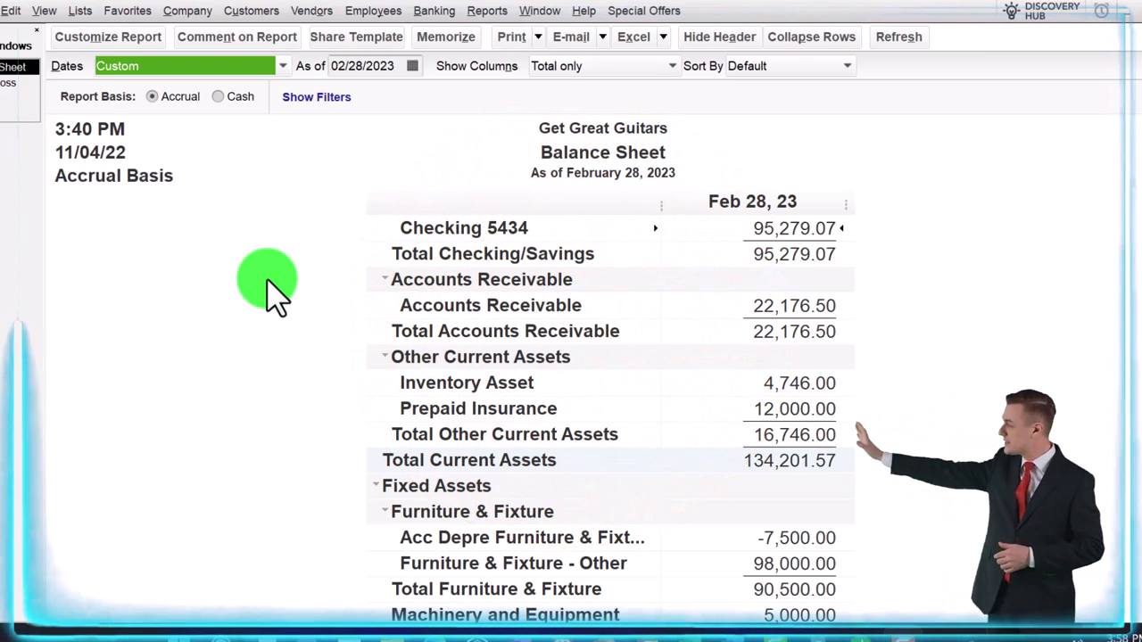
{"action": "scroll", "coordinate": [277, 294], "scroll_direction": "down", "scroll_amount": 1}
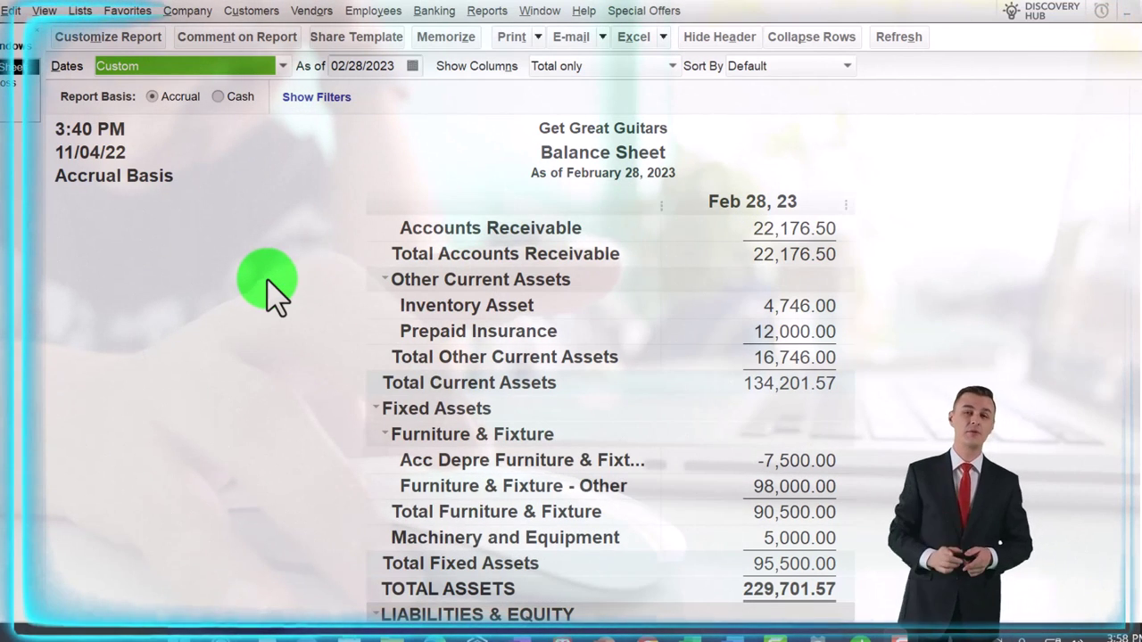
{"action": "scroll", "coordinate": [277, 294], "scroll_direction": "down", "scroll_amount": 1}
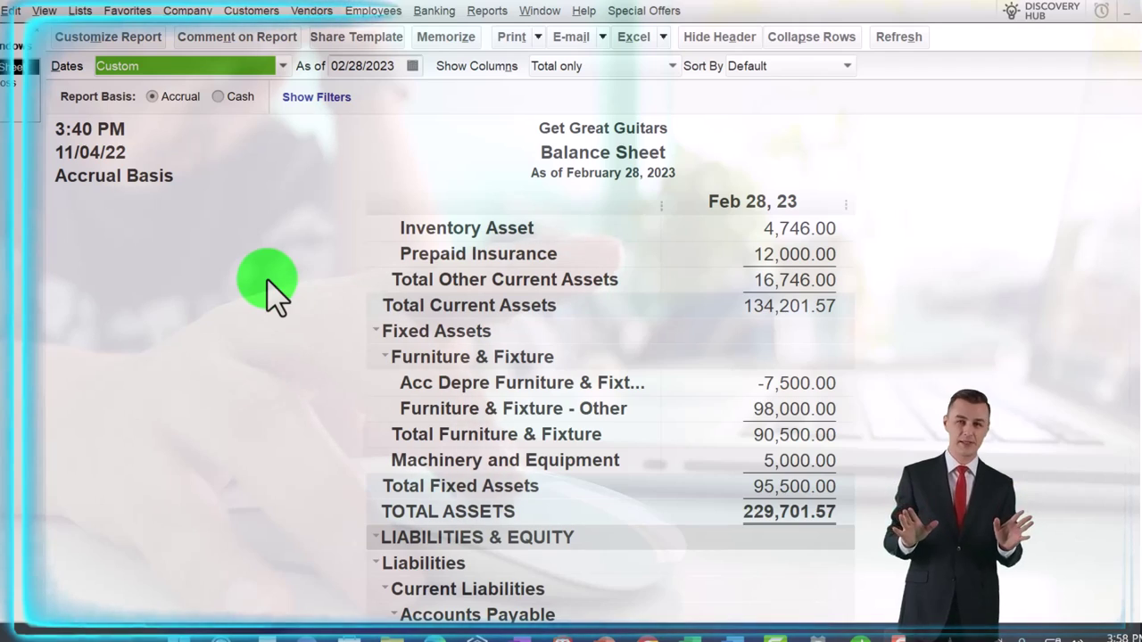
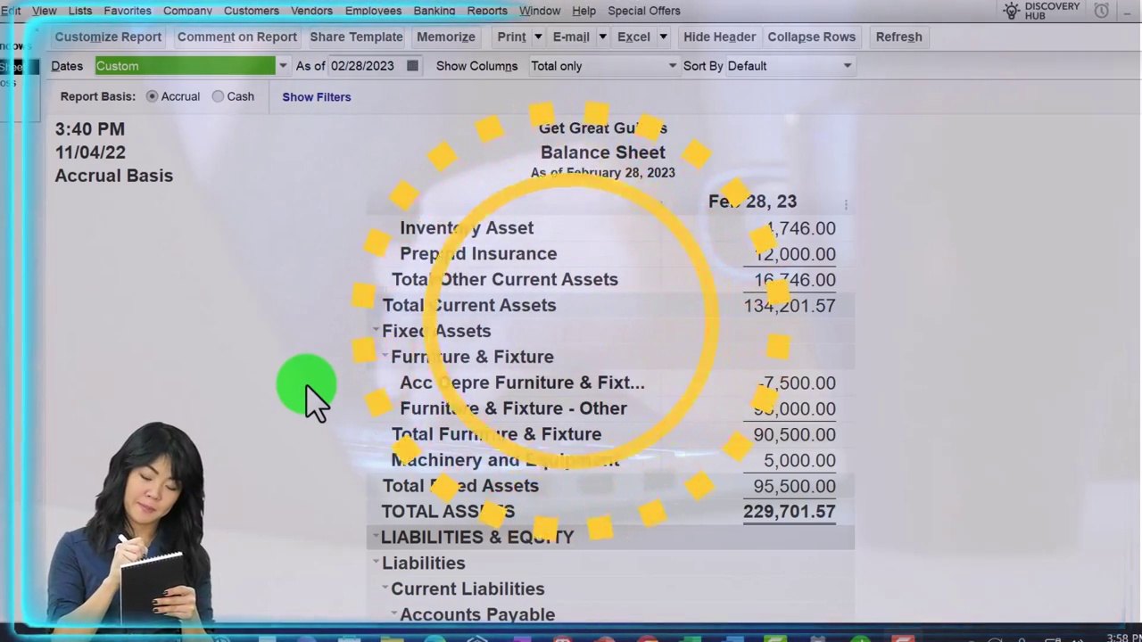
{"action": "scroll", "coordinate": [306, 402], "scroll_direction": "up", "scroll_amount": 5}
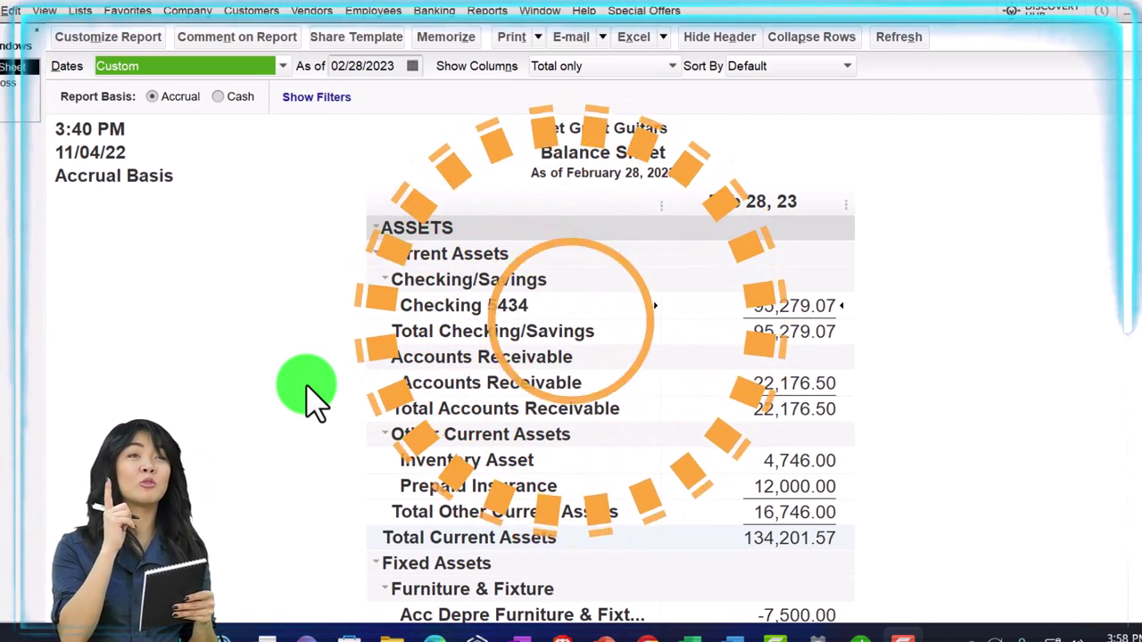
{"action": "scroll", "coordinate": [306, 401], "scroll_direction": "down", "scroll_amount": 1}
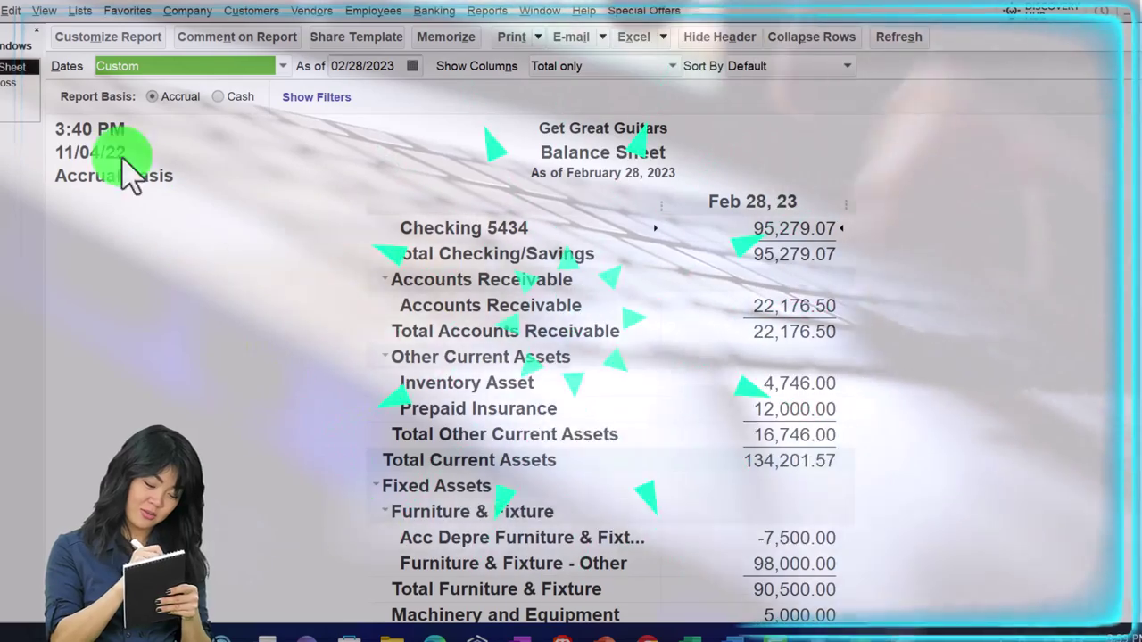
Step: Switch to the Profit & Loss report, show its columns by month, and review the January and February income and expenses
{"action": "left_click", "coordinate": [16, 83]}
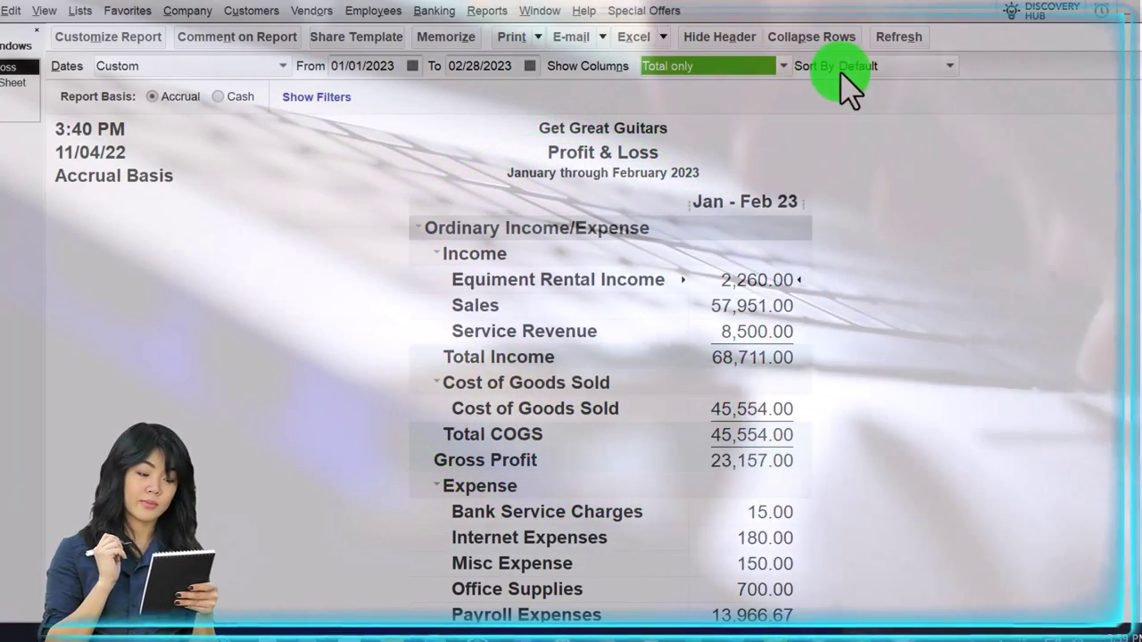
{"action": "left_click", "coordinate": [785, 67]}
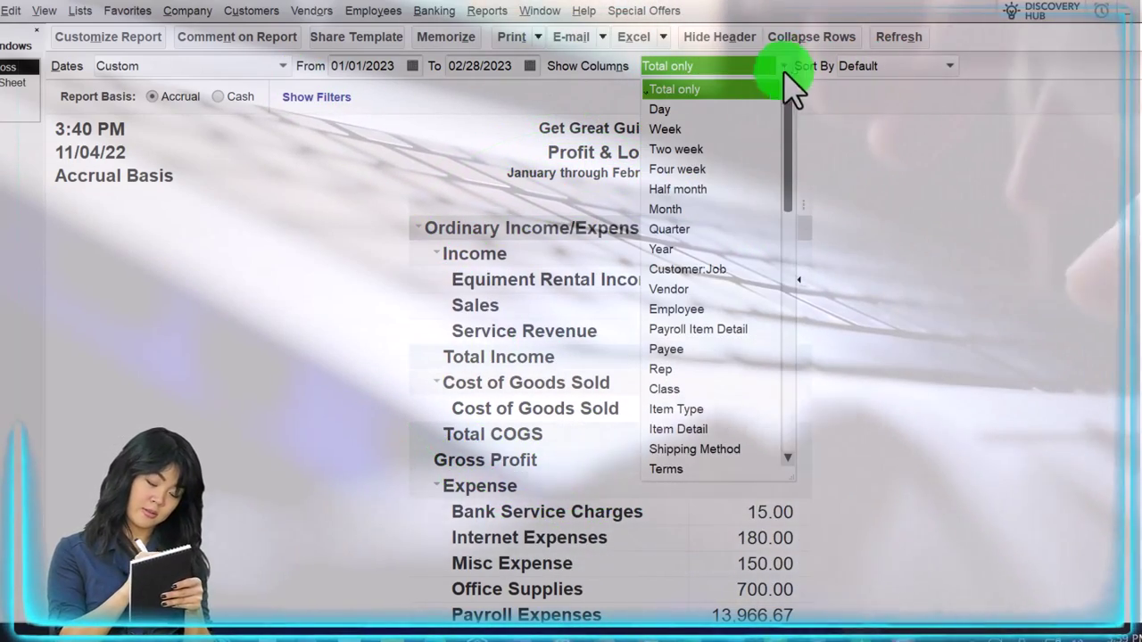
{"action": "left_click", "coordinate": [696, 208]}
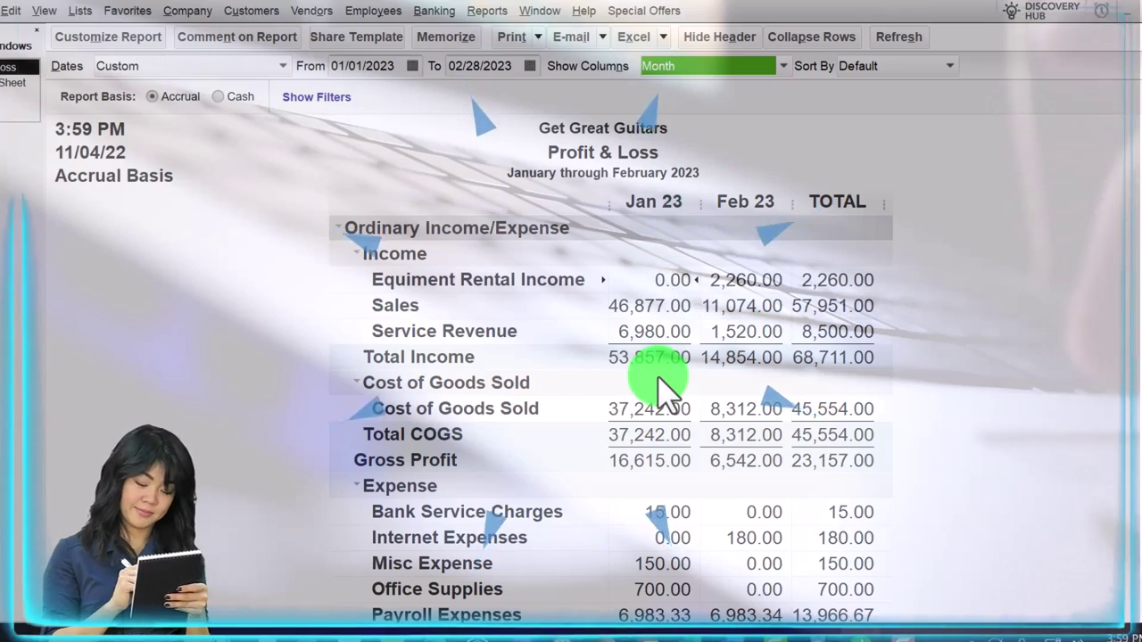
{"action": "scroll", "coordinate": [659, 381], "scroll_direction": "down", "scroll_amount": 3}
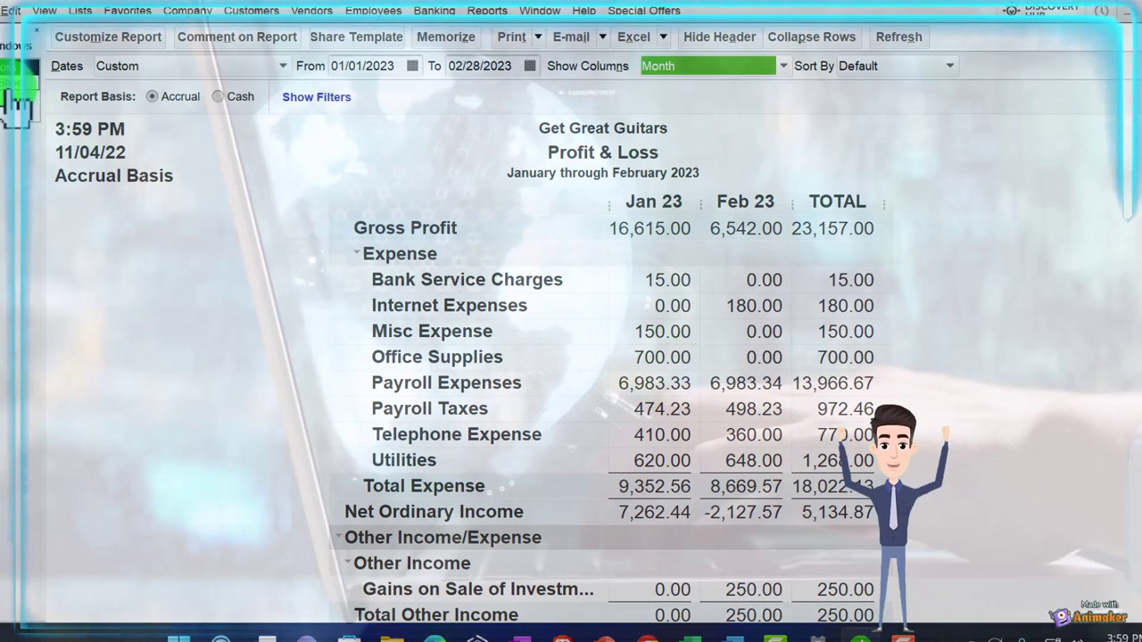
Step: Return to the Balance Sheet and examine the checking, accounts receivable, inventory and prepaid insurance accounts under current assets
{"action": "left_click", "coordinate": [18, 90]}
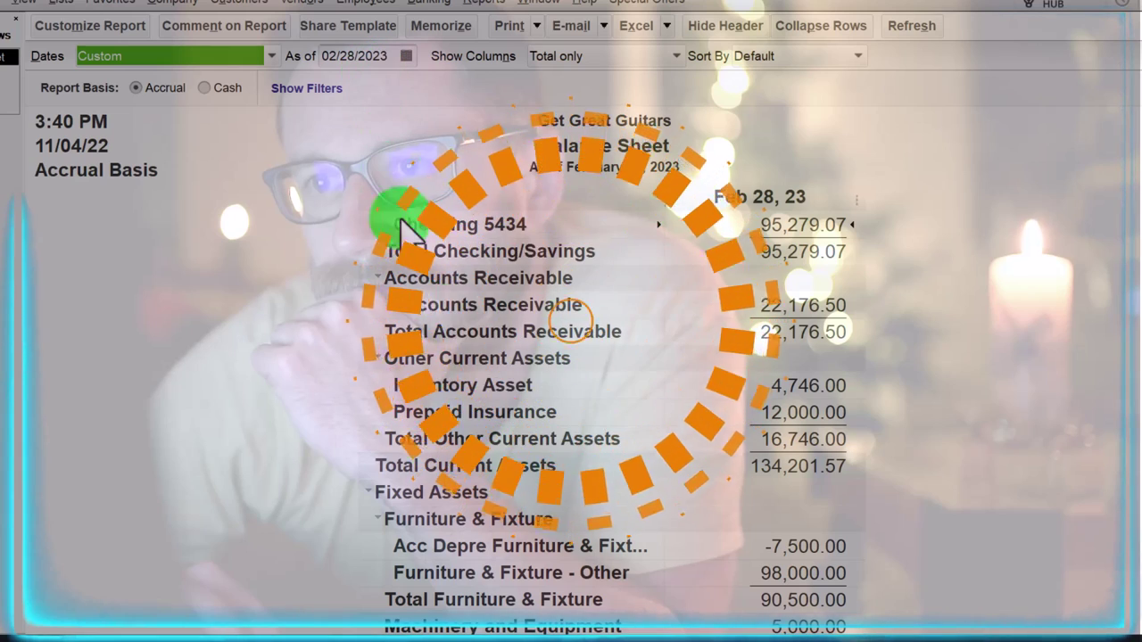
{"action": "scroll", "coordinate": [525, 393], "scroll_direction": "up", "scroll_amount": 3}
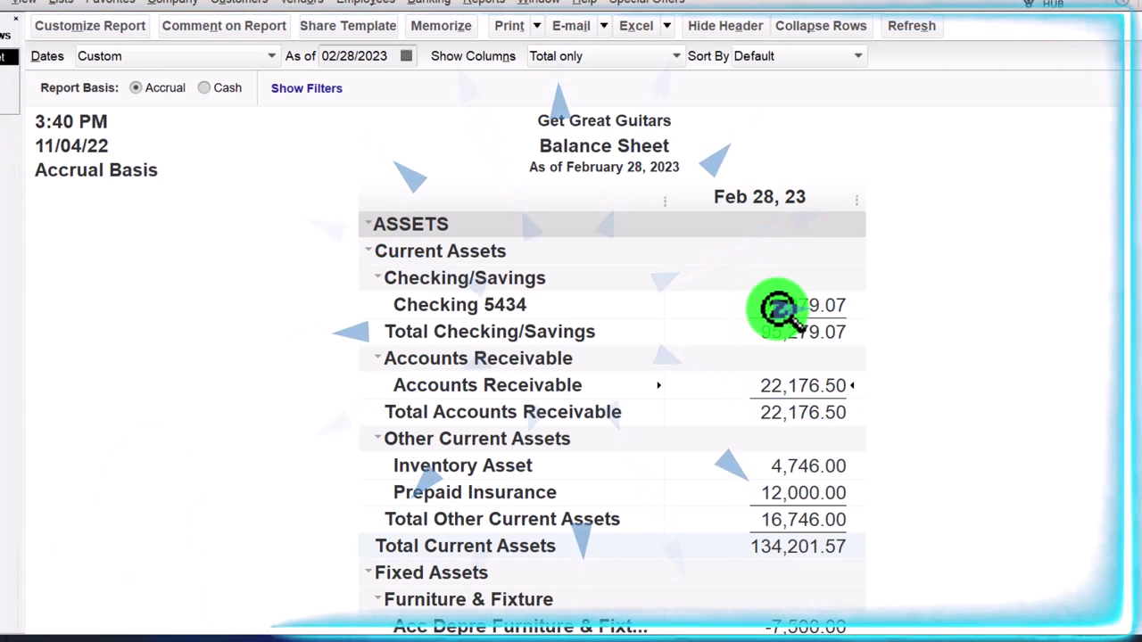
{"action": "scroll", "coordinate": [797, 326], "scroll_direction": "down", "scroll_amount": 1}
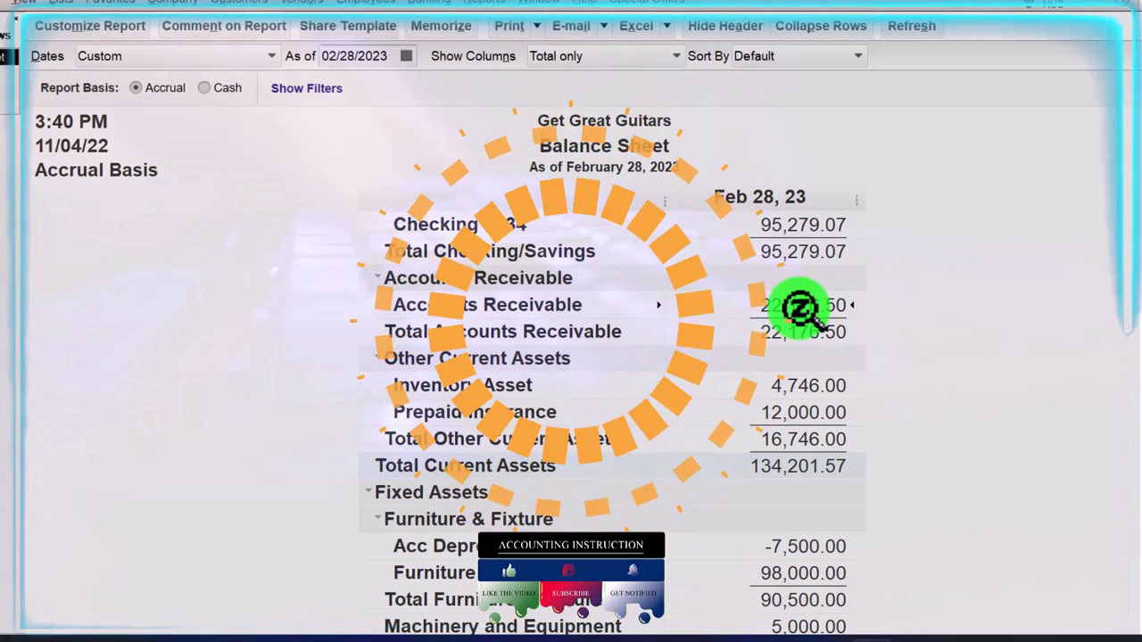
{"action": "scroll", "coordinate": [799, 308], "scroll_direction": "down", "scroll_amount": 3}
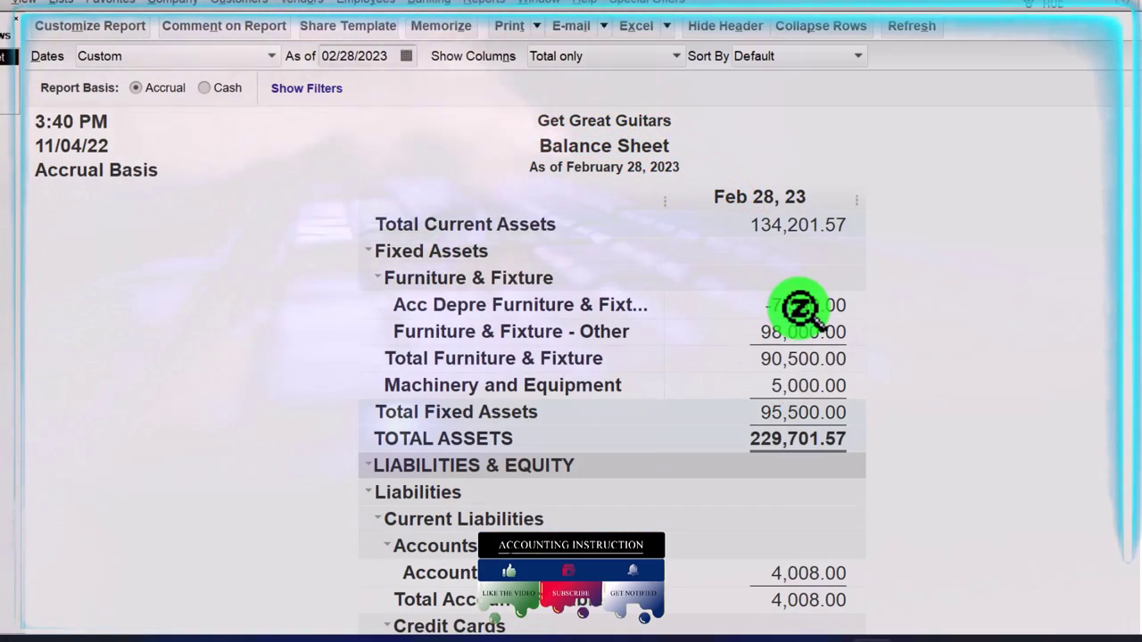
{"action": "scroll", "coordinate": [802, 566], "scroll_direction": "up", "scroll_amount": 3}
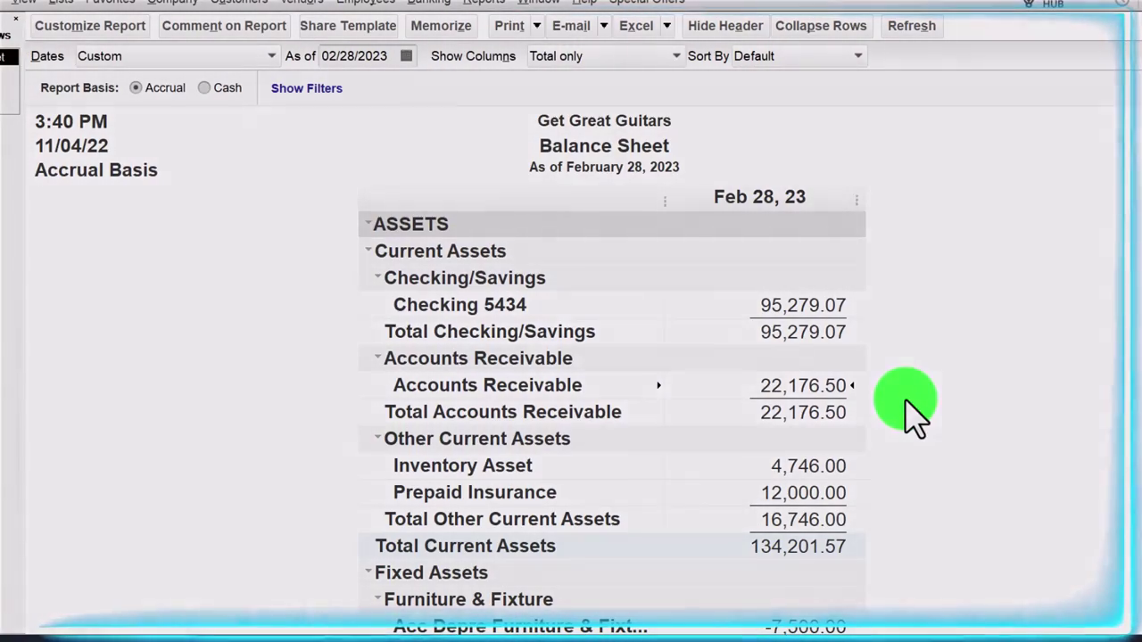
{"action": "scroll", "coordinate": [910, 409], "scroll_direction": "down", "scroll_amount": 6}
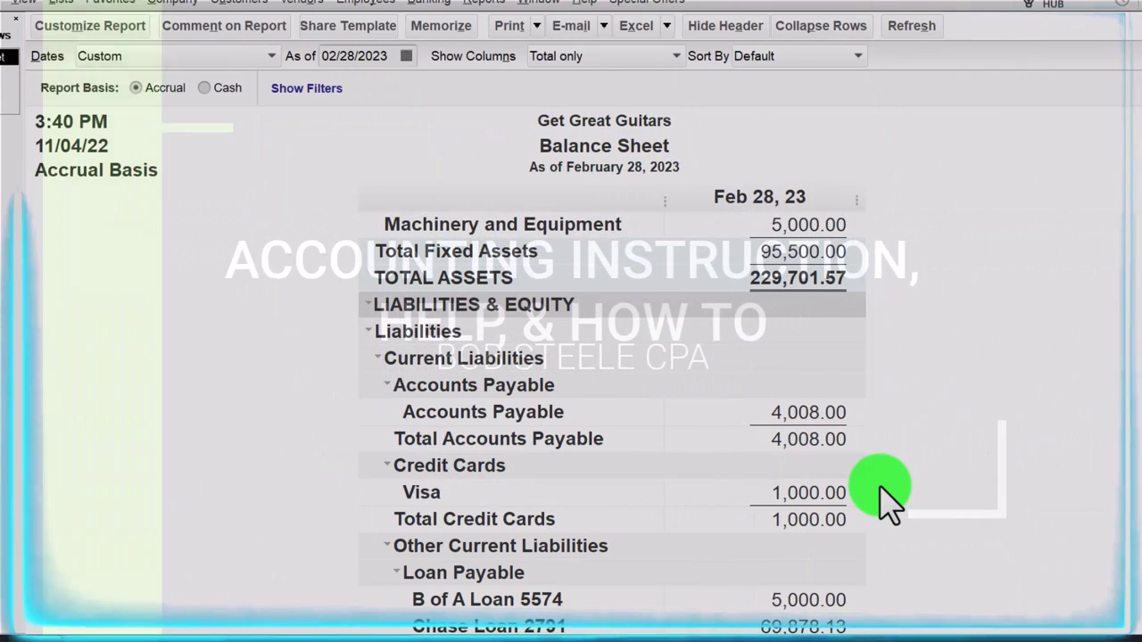
{"action": "scroll", "coordinate": [880, 489], "scroll_direction": "up", "scroll_amount": 6}
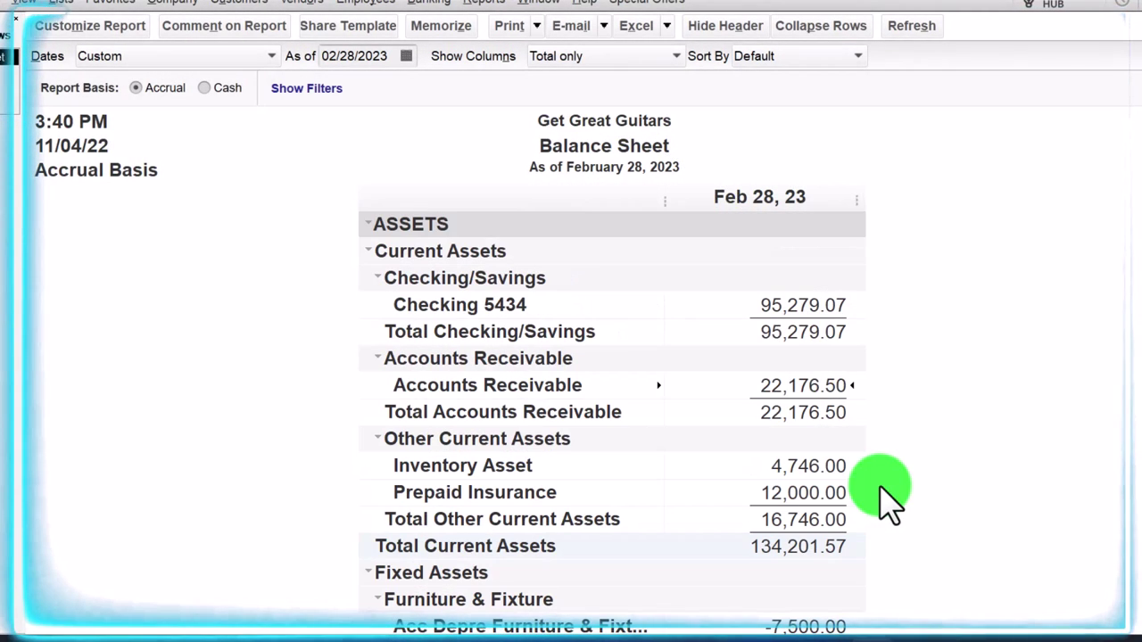
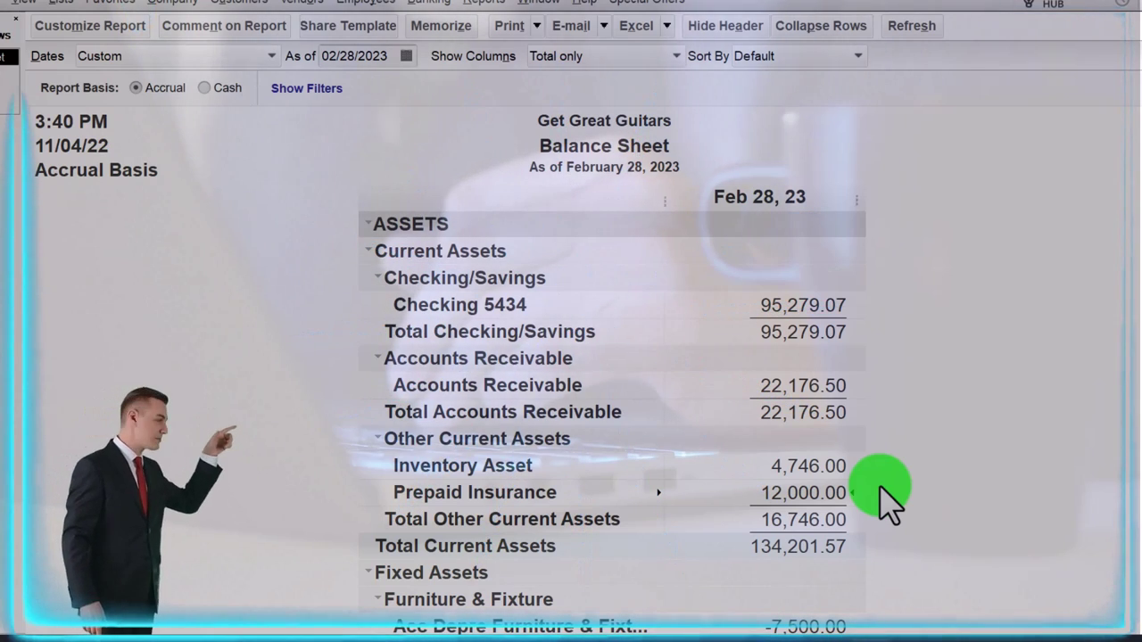
{"action": "scroll", "coordinate": [883, 499], "scroll_direction": "down", "scroll_amount": 1}
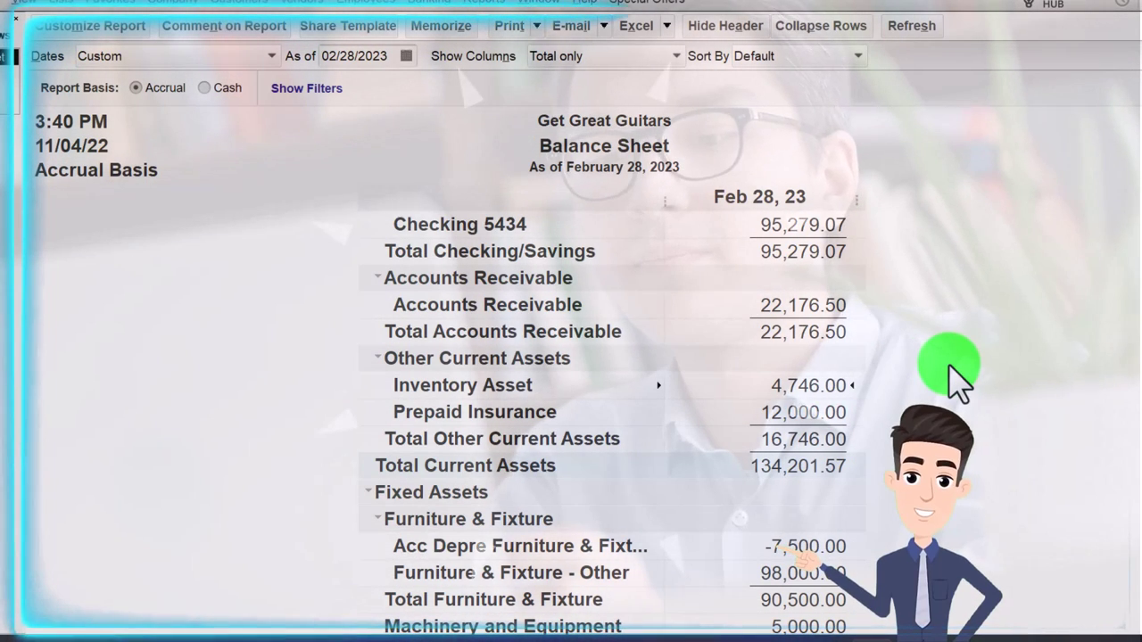
{"action": "key", "text": "Up"}
{"action": "key", "text": "Up"}
{"action": "key", "text": "Up"}
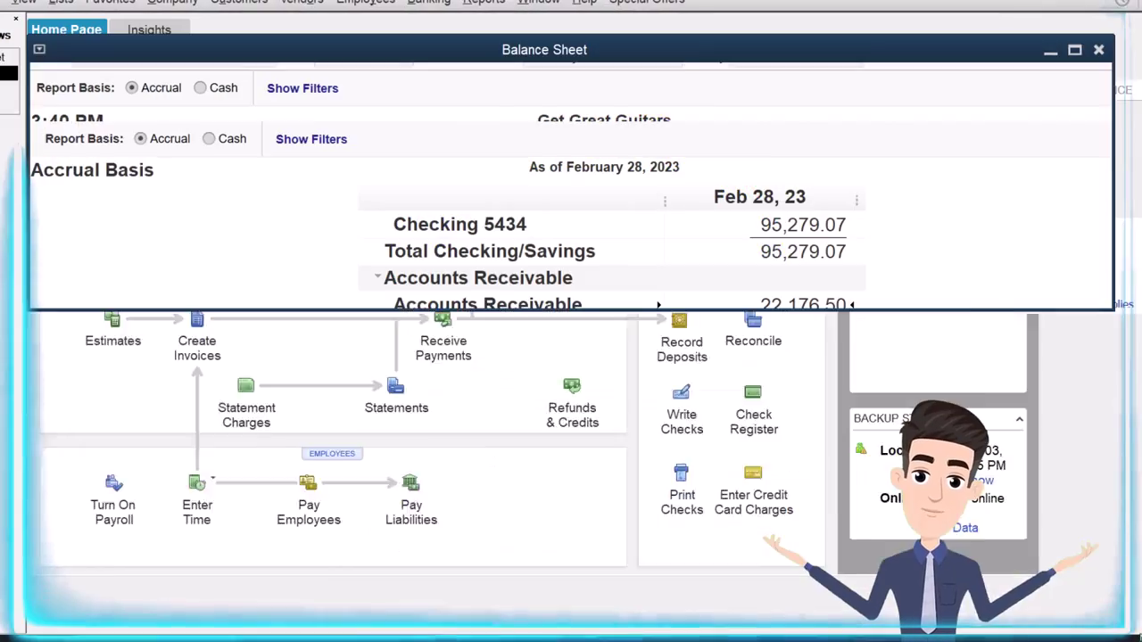
{"action": "left_click", "coordinate": [222, 540]}
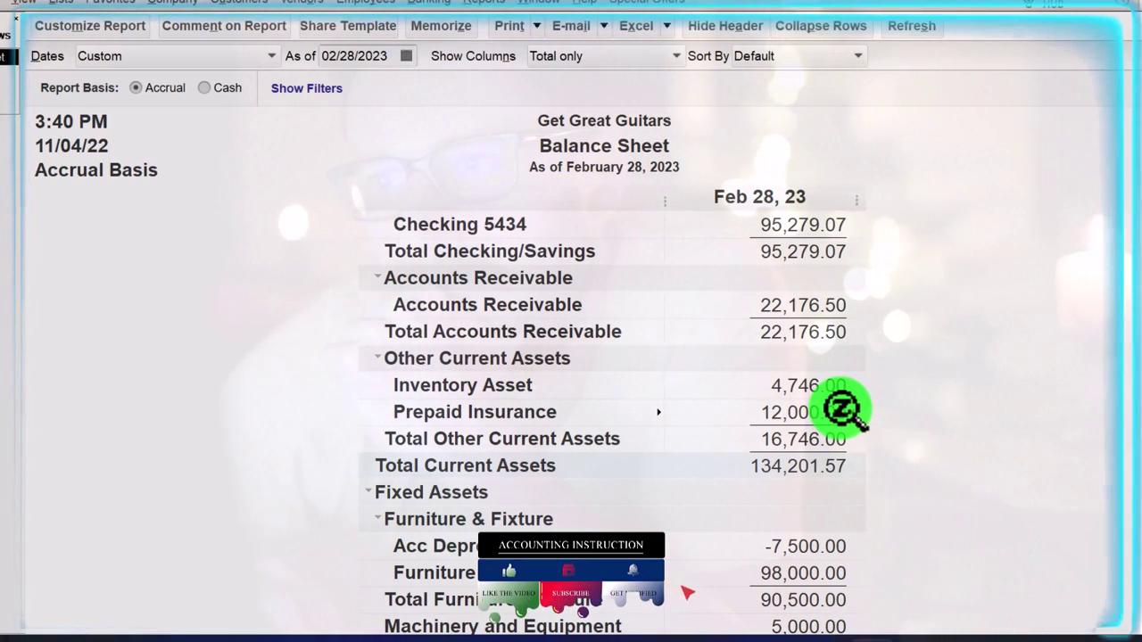
Step: Examine the Balance Sheet's fixed assets, accounts payable, credit card, loan, payroll and sales tax liabilities, down to the equity section
{"action": "scroll", "coordinate": [856, 424], "scroll_direction": "down", "scroll_amount": 1}
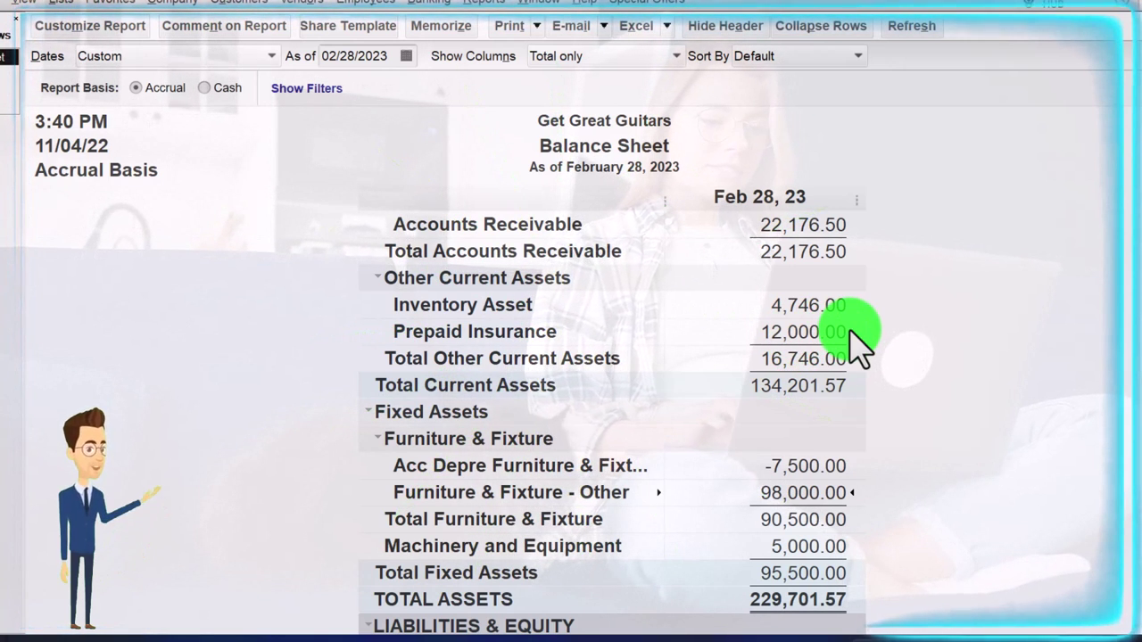
{"action": "scroll", "coordinate": [850, 332], "scroll_direction": "down", "scroll_amount": 2}
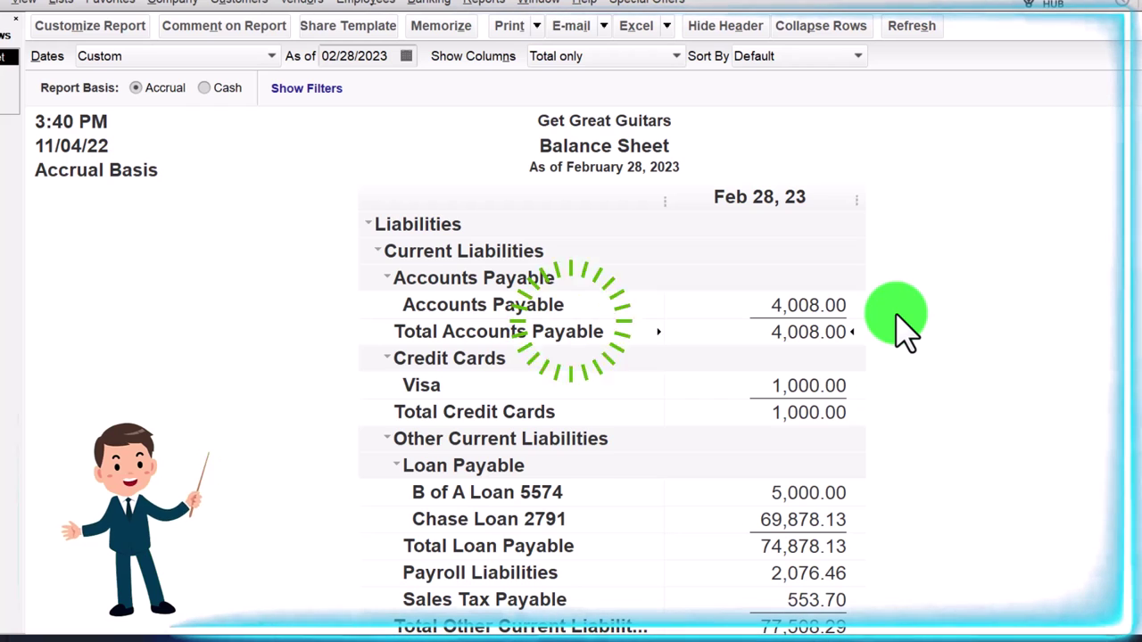
{"action": "scroll", "coordinate": [901, 330], "scroll_direction": "down", "scroll_amount": 3}
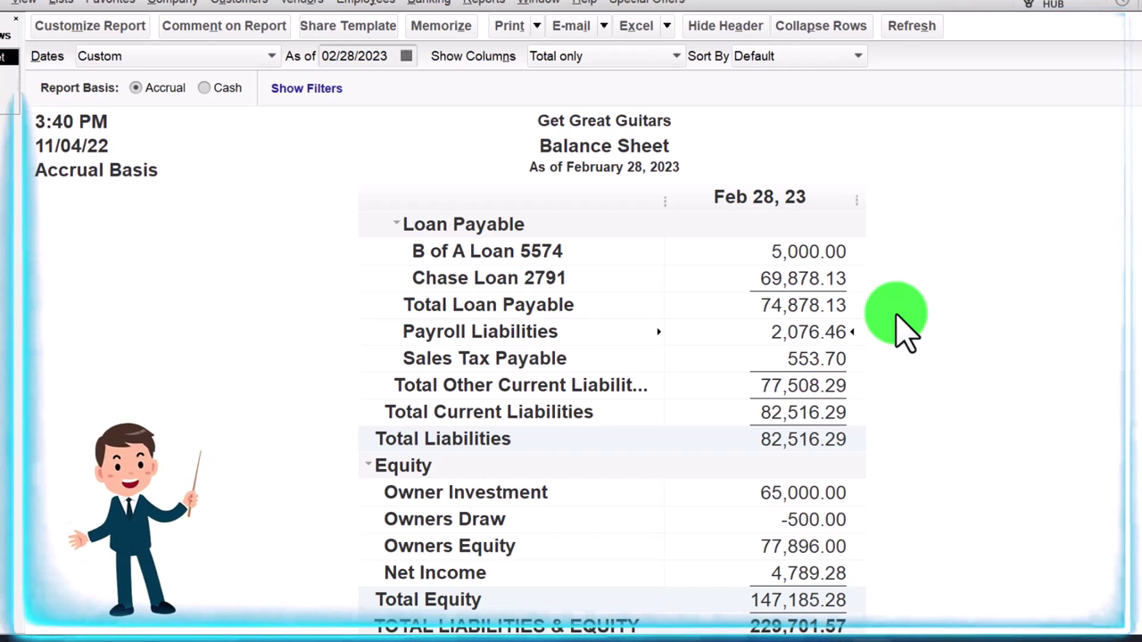
{"action": "key", "text": "Down"}
{"action": "key", "text": "Down"}
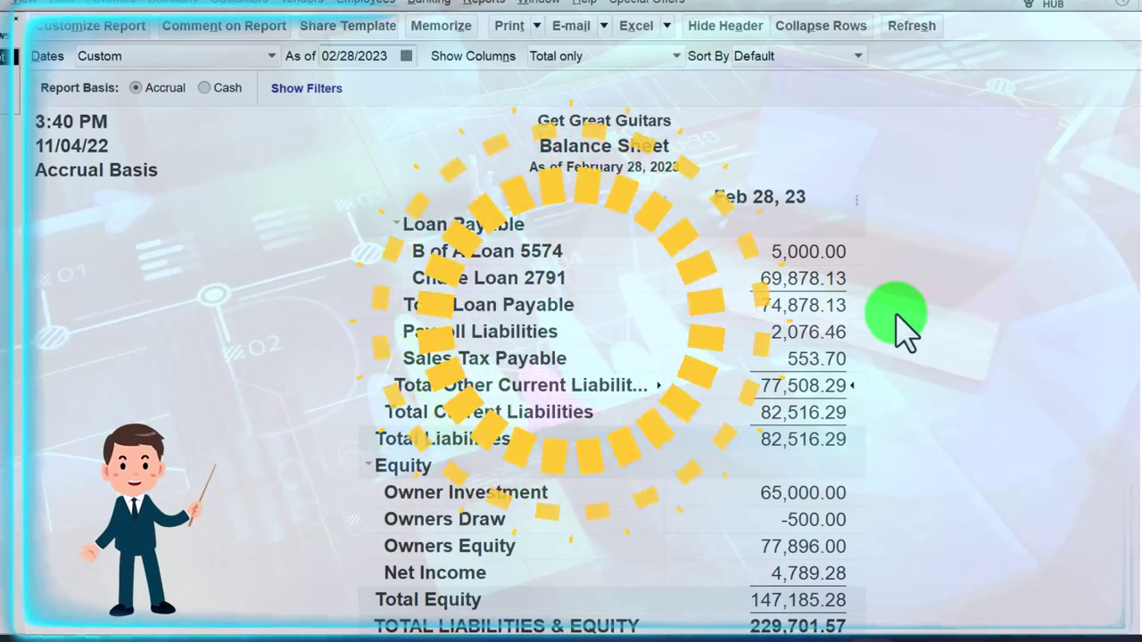
{"action": "key", "text": "Up"}
{"action": "key", "text": "Up"}
{"action": "key", "text": "Up"}
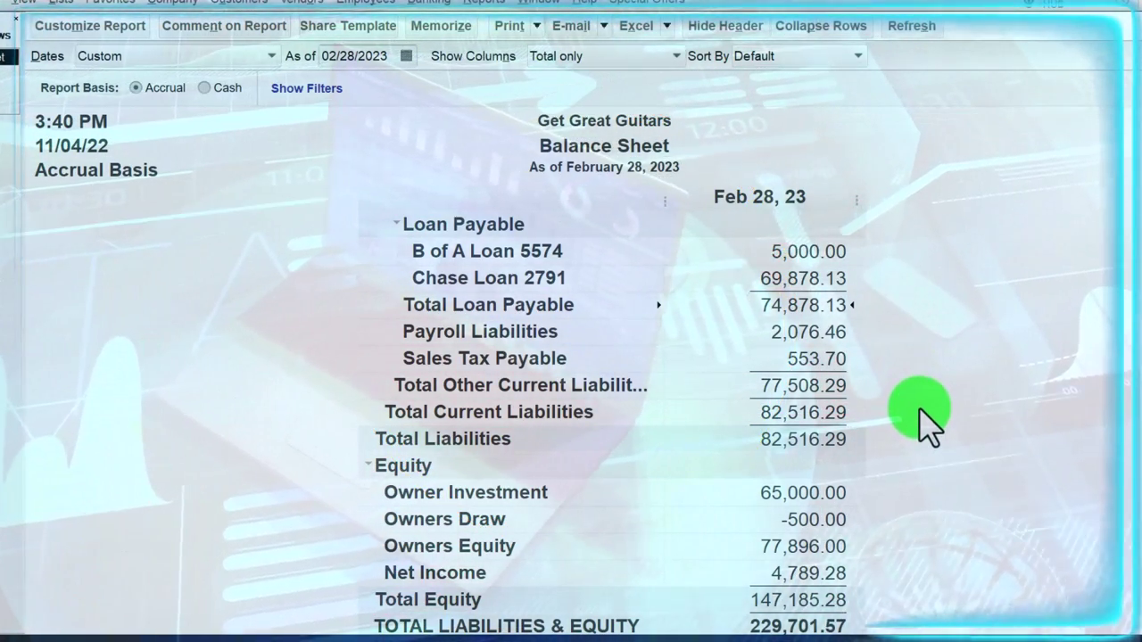
{"action": "scroll", "coordinate": [927, 424], "scroll_direction": "up", "scroll_amount": 10}
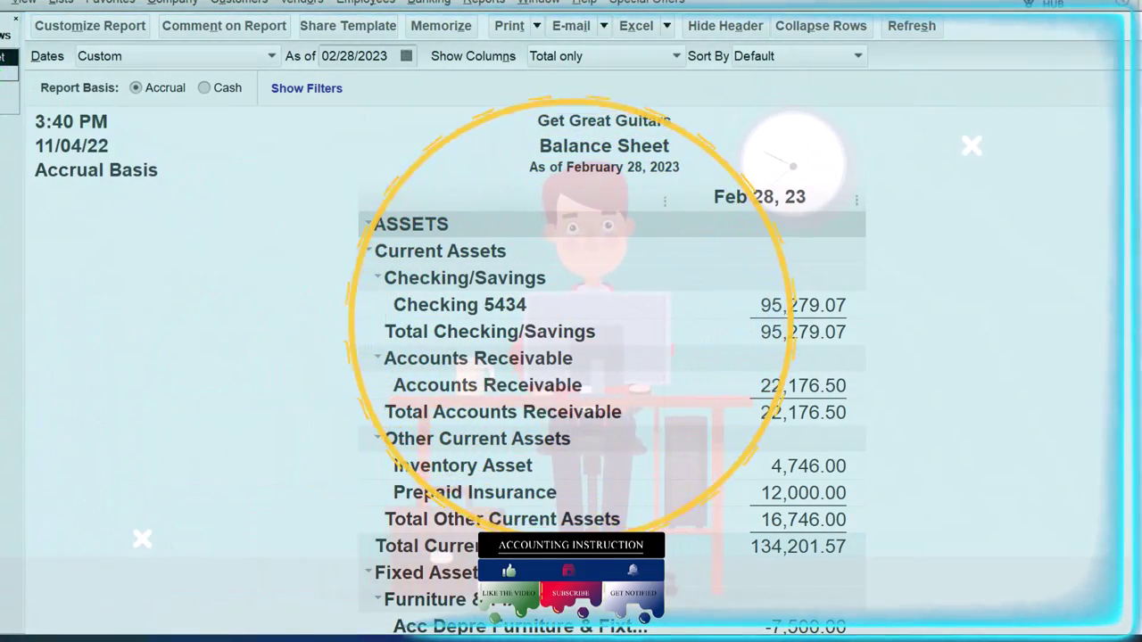
Step: Review the Balance Sheet once more from the asset accounts through the liabilities to total liabilities and equity
{"action": "left_click", "coordinate": [10, 105]}
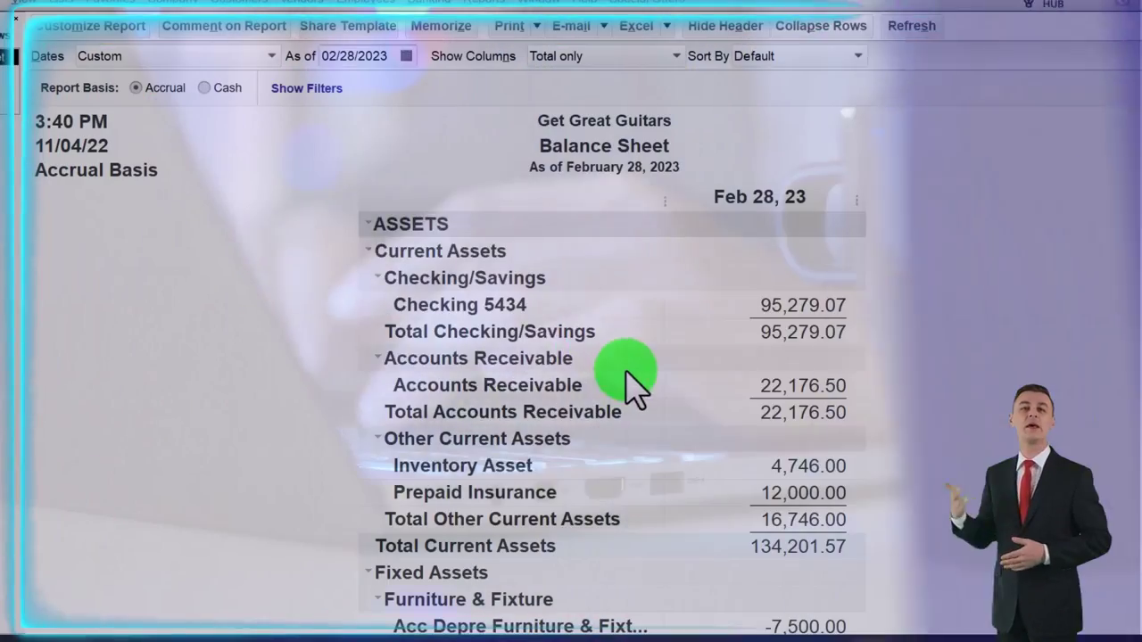
{"action": "scroll", "coordinate": [625, 383], "scroll_direction": "down", "scroll_amount": 5}
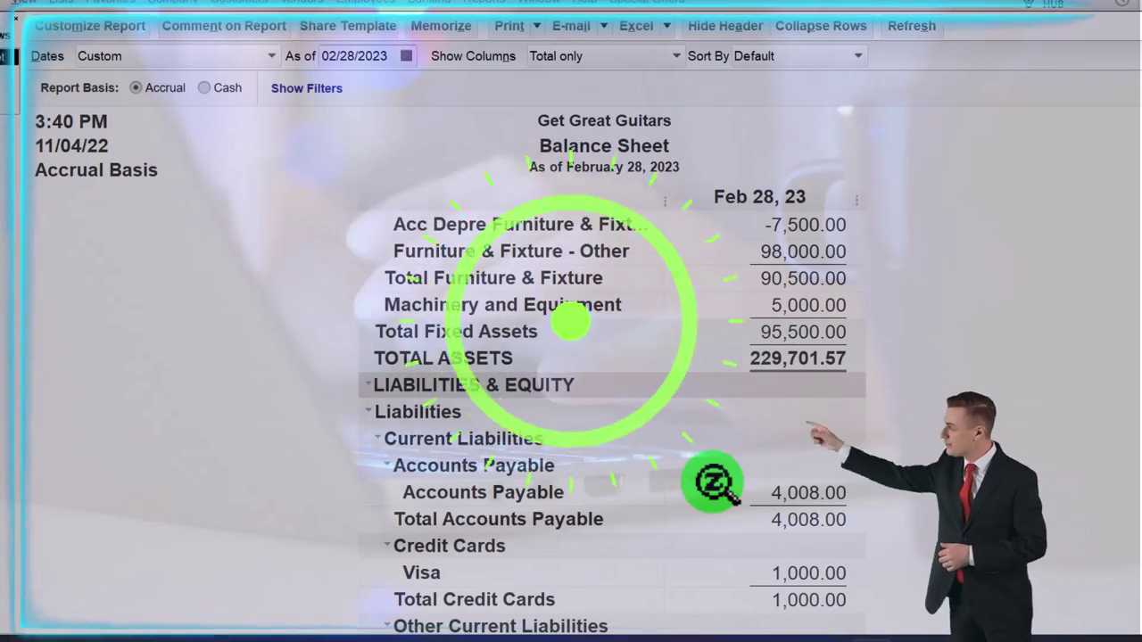
{"action": "scroll", "coordinate": [709, 482], "scroll_direction": "up", "scroll_amount": 1}
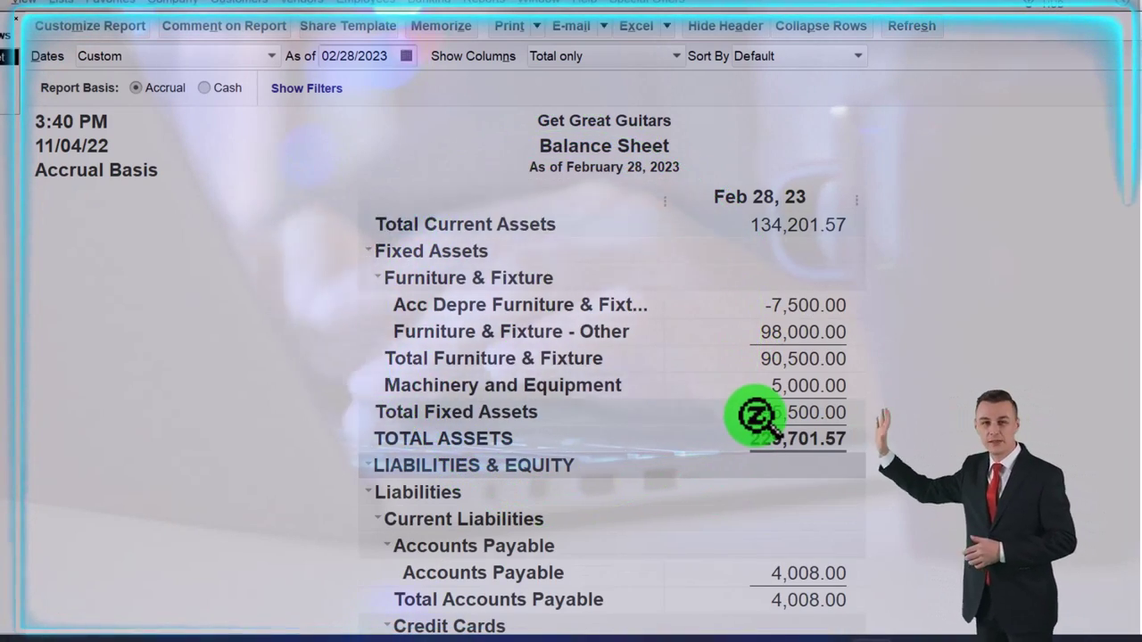
{"action": "scroll", "coordinate": [756, 416], "scroll_direction": "up", "scroll_amount": 3}
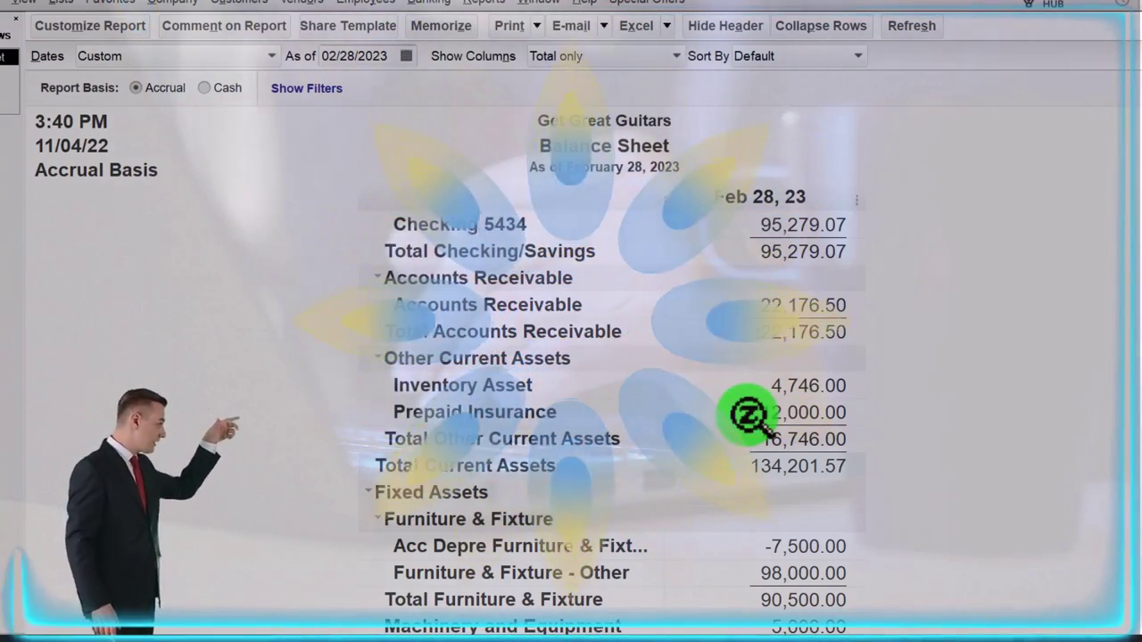
{"action": "scroll", "coordinate": [749, 416], "scroll_direction": "up", "scroll_amount": 1}
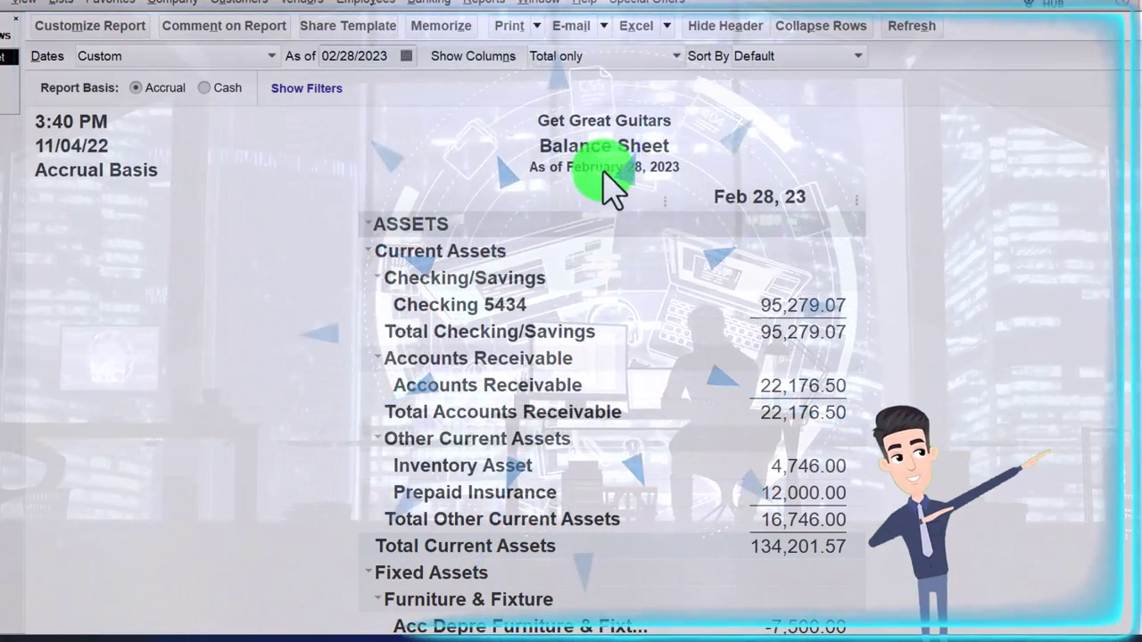
{"action": "scroll", "coordinate": [830, 317], "scroll_direction": "down", "scroll_amount": 1}
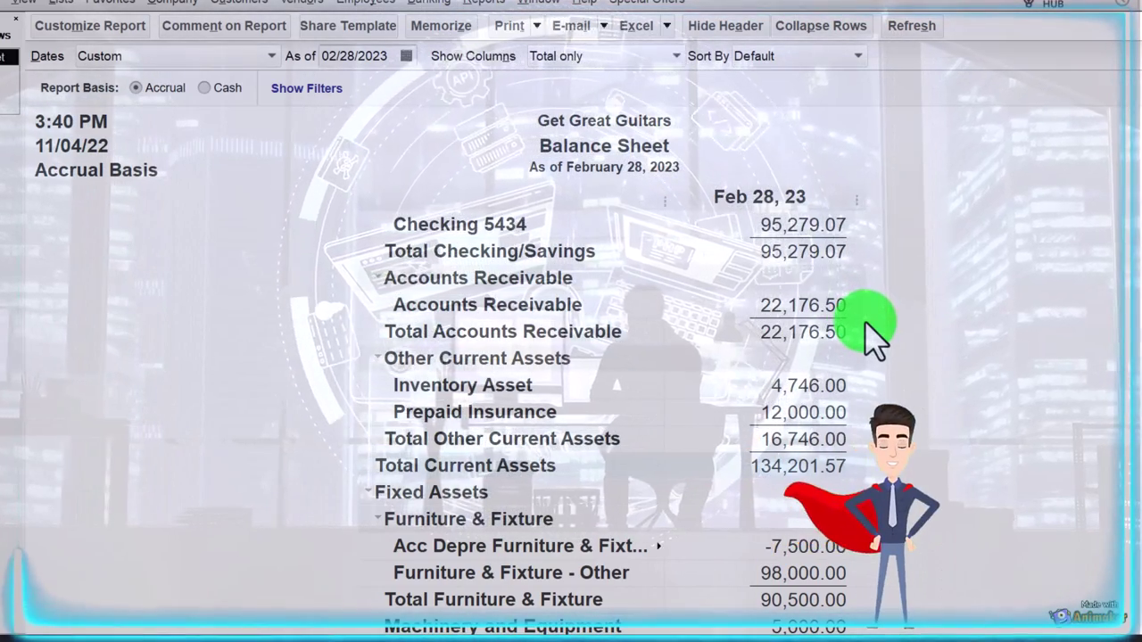
{"action": "scroll", "coordinate": [870, 330], "scroll_direction": "down", "scroll_amount": 3}
{"action": "scroll", "coordinate": [869, 330], "scroll_direction": "down", "scroll_amount": 3}
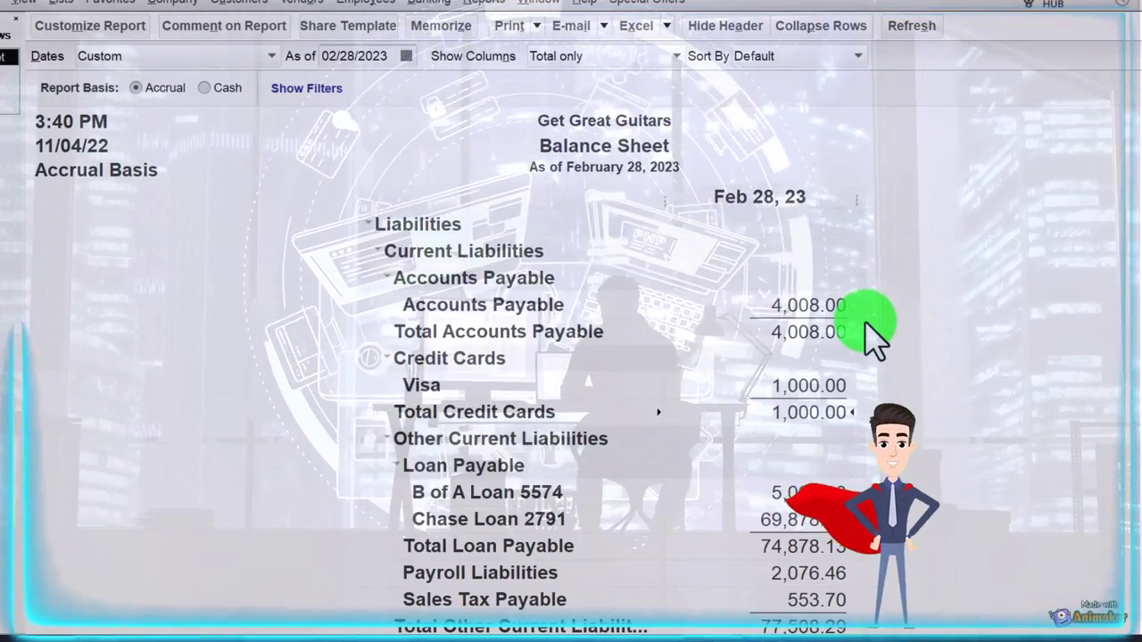
{"action": "scroll", "coordinate": [869, 330], "scroll_direction": "down", "scroll_amount": 3}
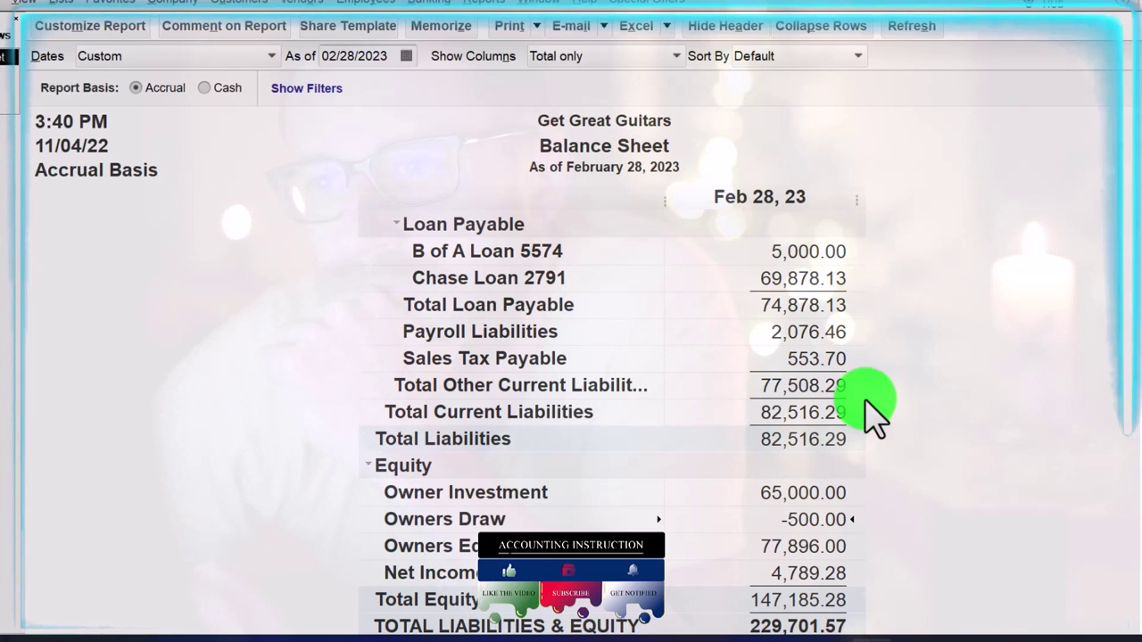
{"action": "scroll", "coordinate": [874, 415], "scroll_direction": "up", "scroll_amount": 10}
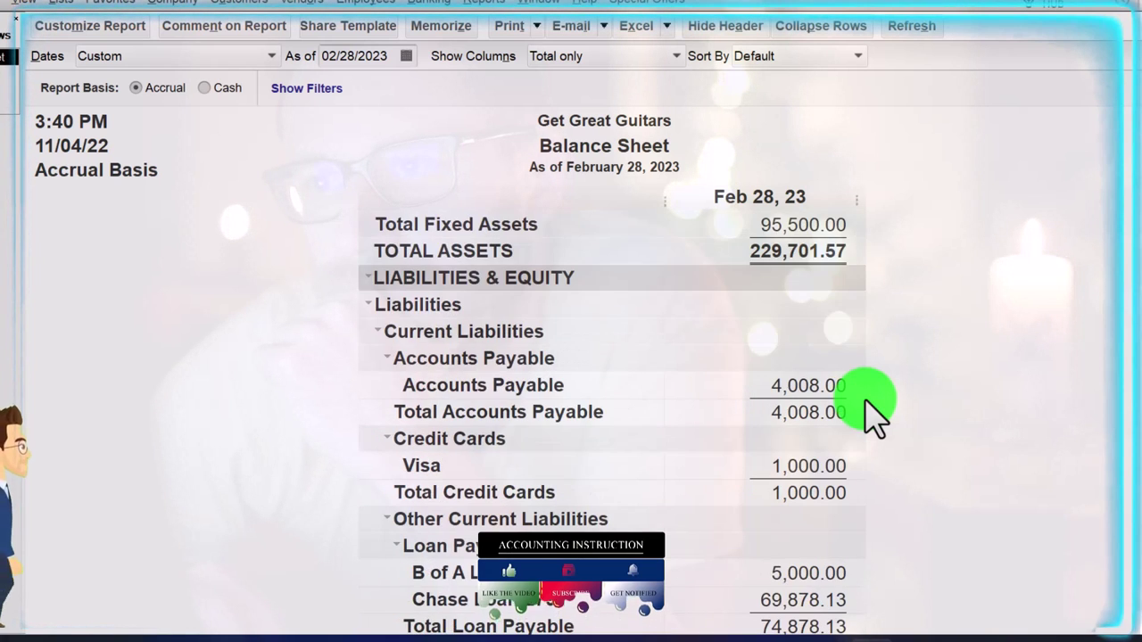